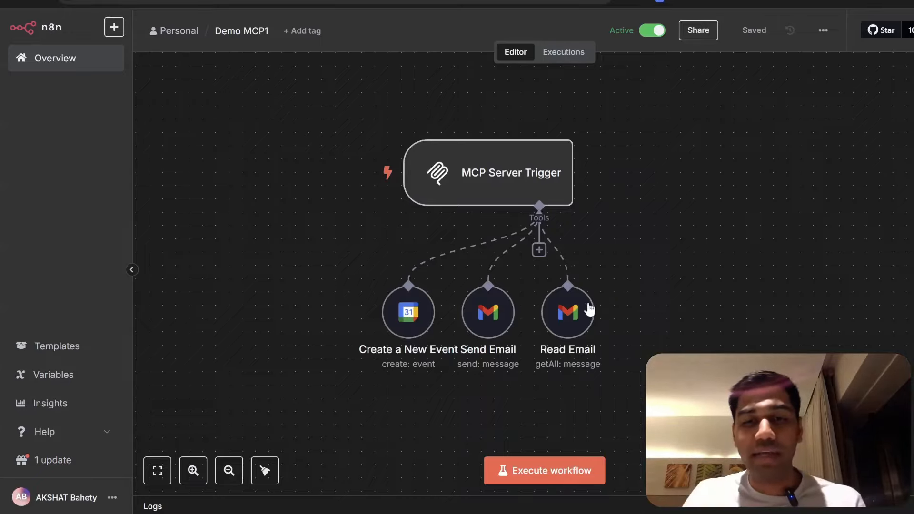
- Move the Read Email node further right and the Send Email node lower on the Demo MCP1 canvas
drag(590, 307, 630, 307)
drag(495, 320, 535, 346)
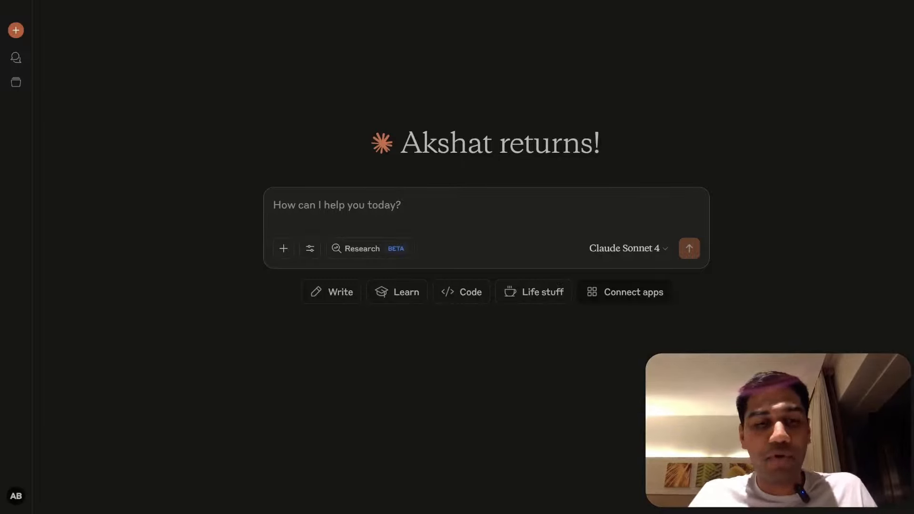
- Ask Claude to email the recipient saying that this is a great day to go out
text(Send an em)
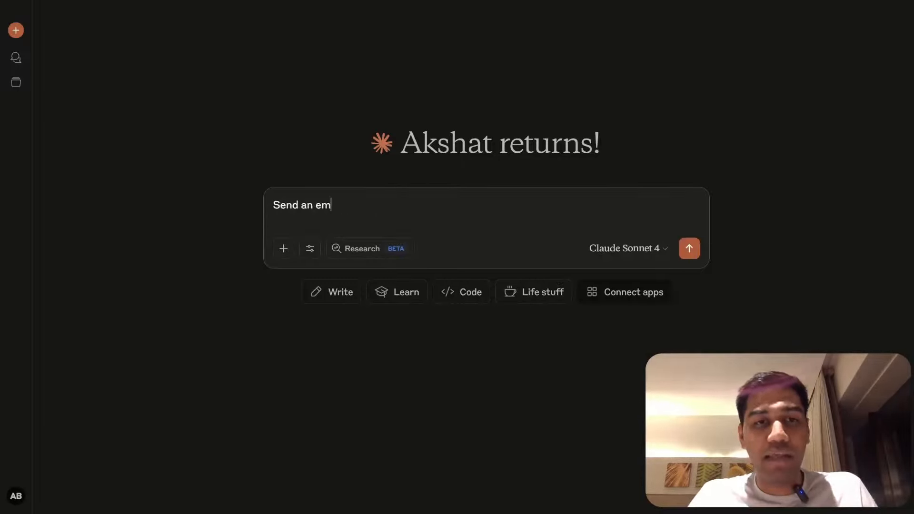
key(shift+Return)
text(Sayin)
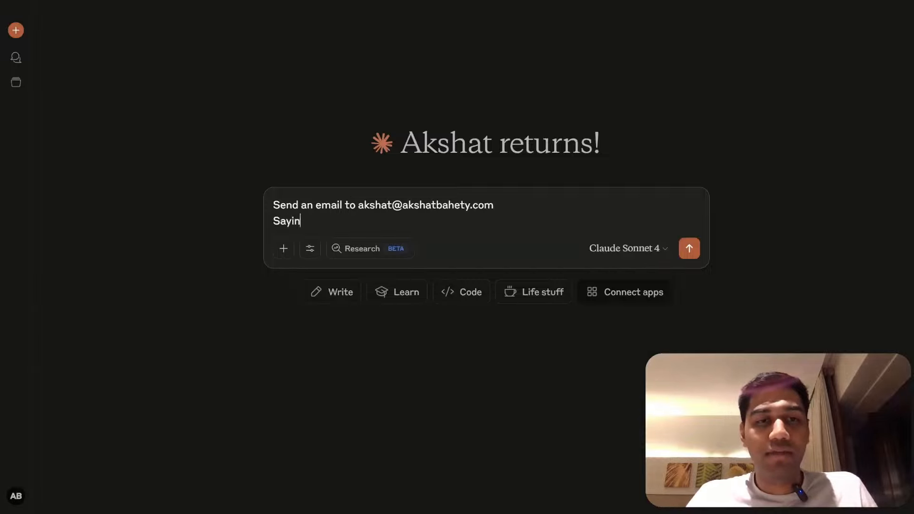
text(g that this is a)
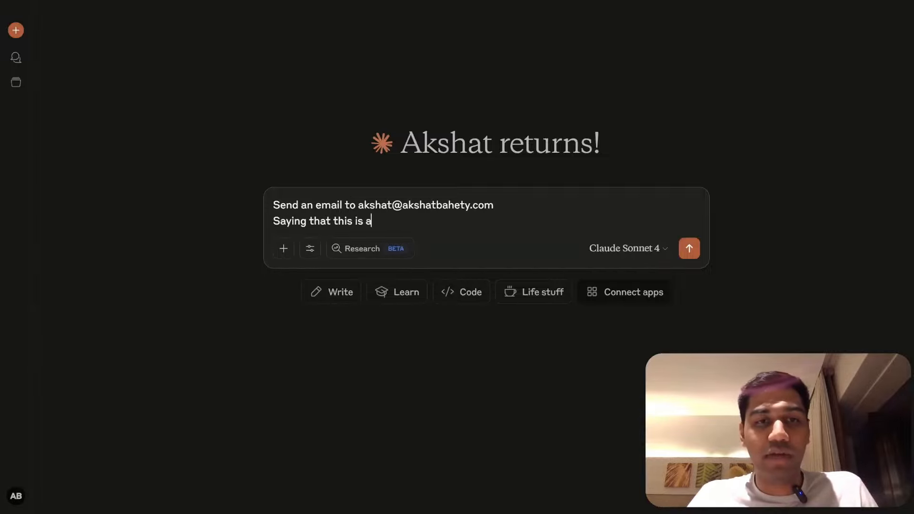
text( great day to go)
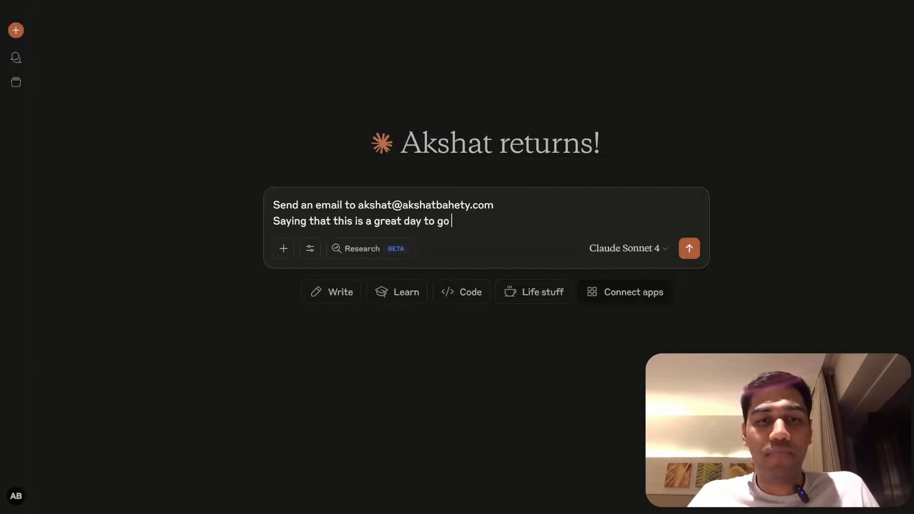
text( out)
key(Return)
- Always allow the n8n Send_Email tool and review the tools n8n provides
click(288, 492)
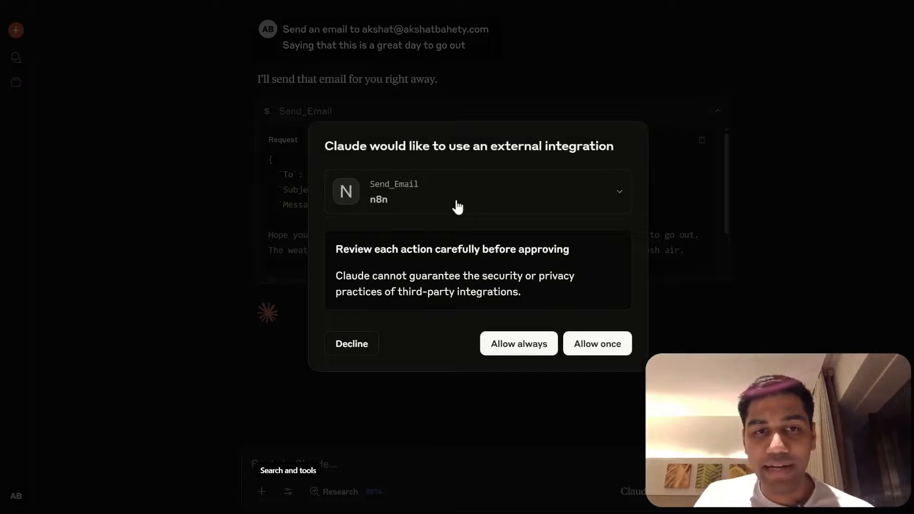
click(520, 342)
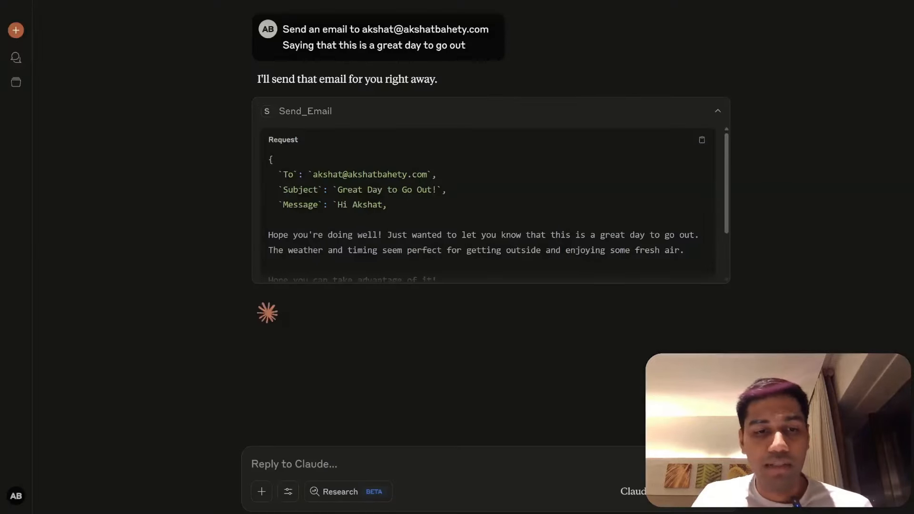
click(394, 418)
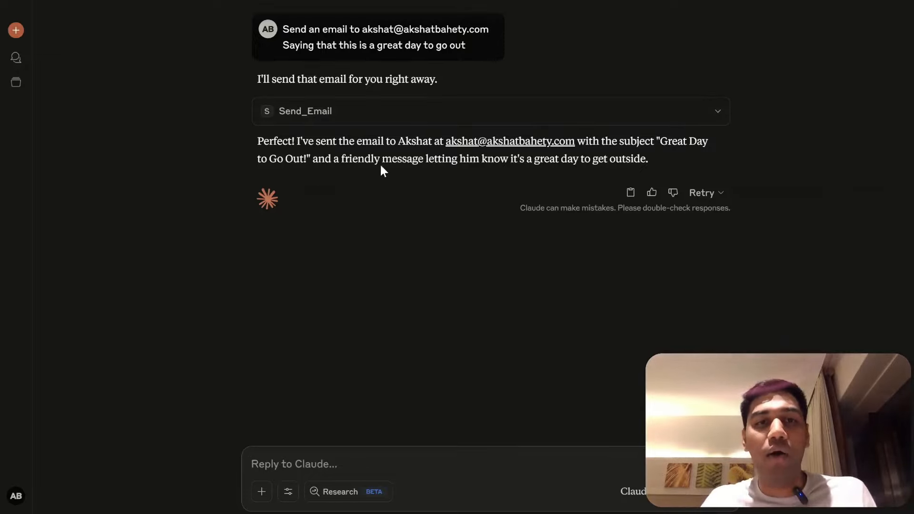
key(alt+Tab)
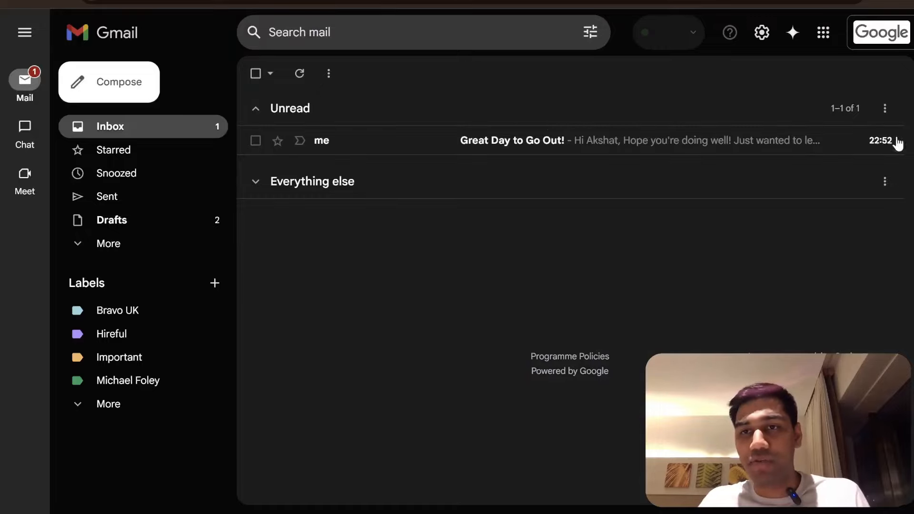
- Open the 'Great Day to Go Out!' email in Gmail and read its body
click(449, 143)
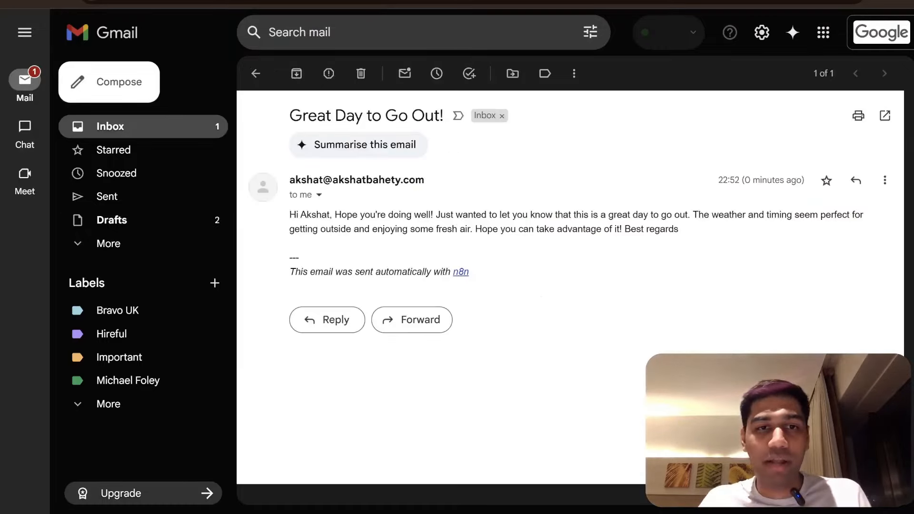
drag(316, 214, 731, 216)
click(741, 246)
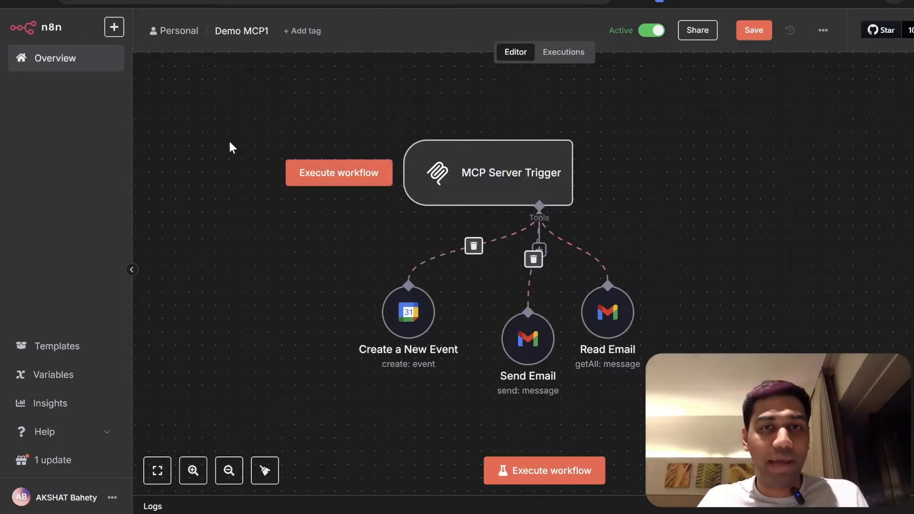
- Review the Demo MCP1 executions, comparing the 22:52:17 and 22:46:53 runs
click(580, 53)
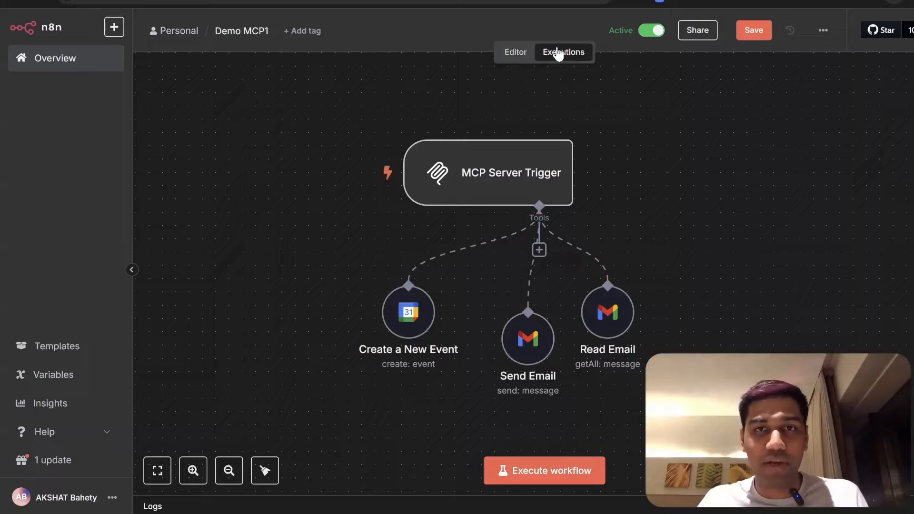
click(561, 51)
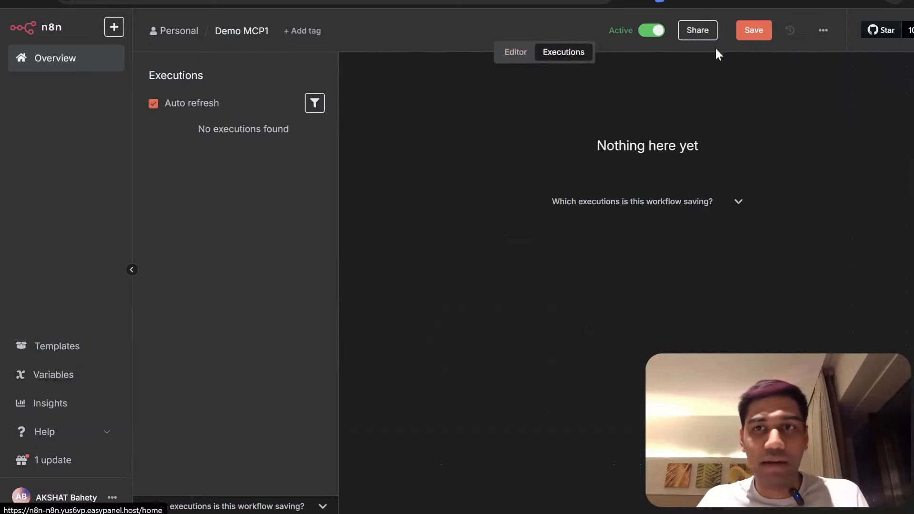
click(185, 138)
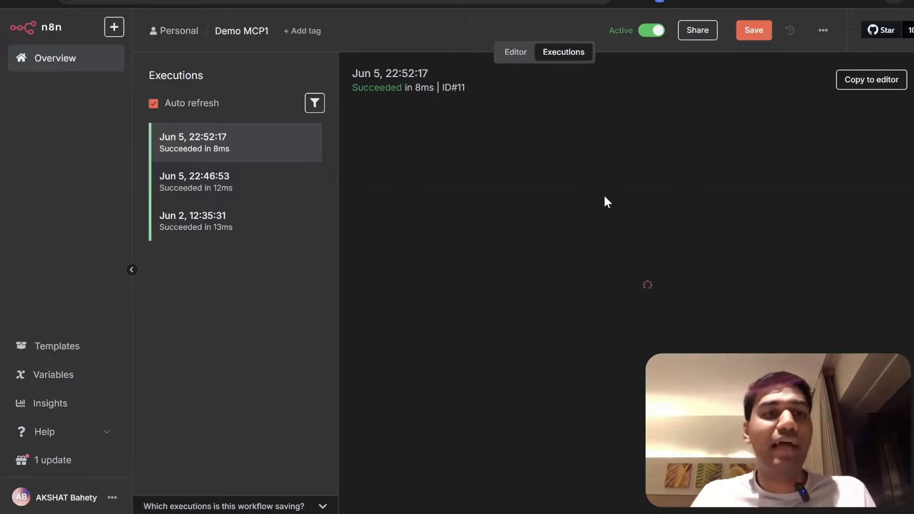
click(200, 179)
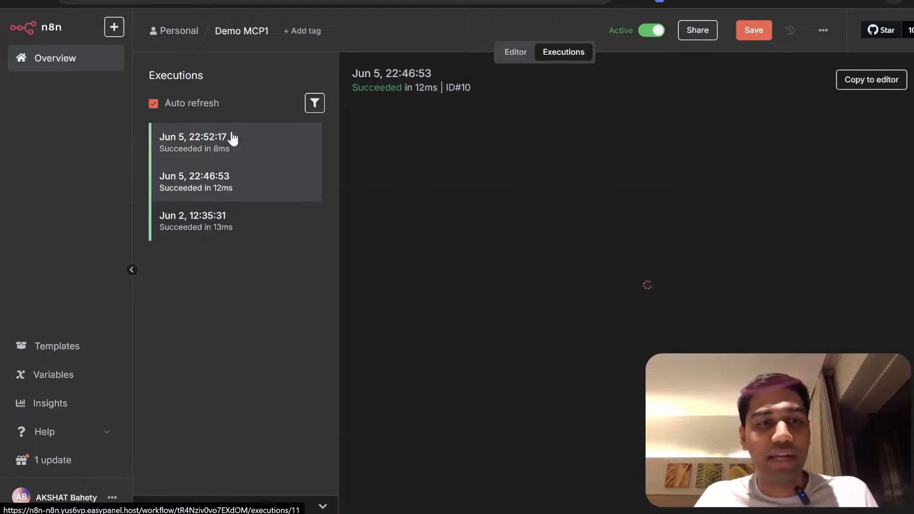
click(268, 139)
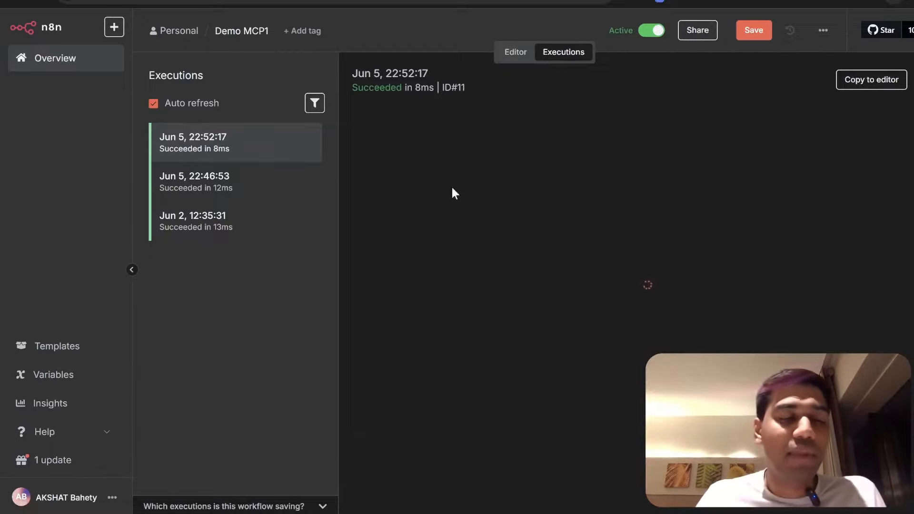
click(42, 66)
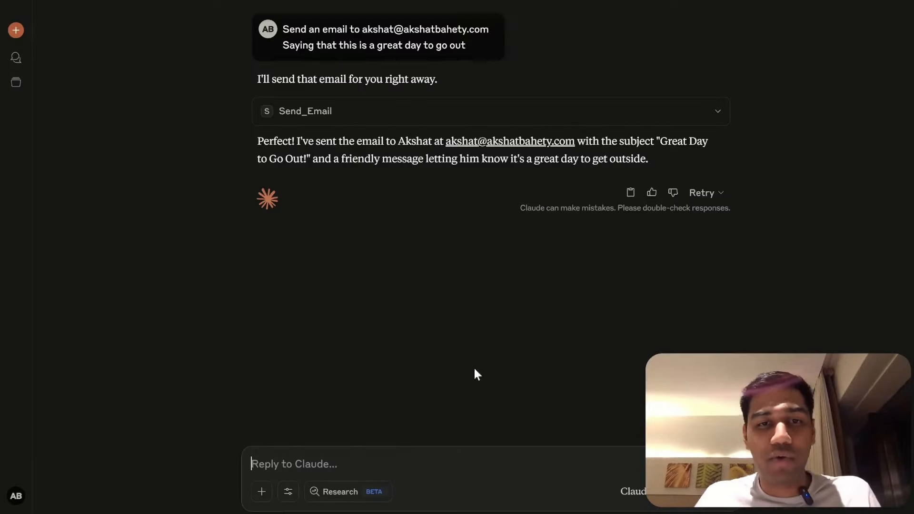
- Ask Claude to create an event with the same recipient for tomorrow, June 6th 2025
text(Cr)
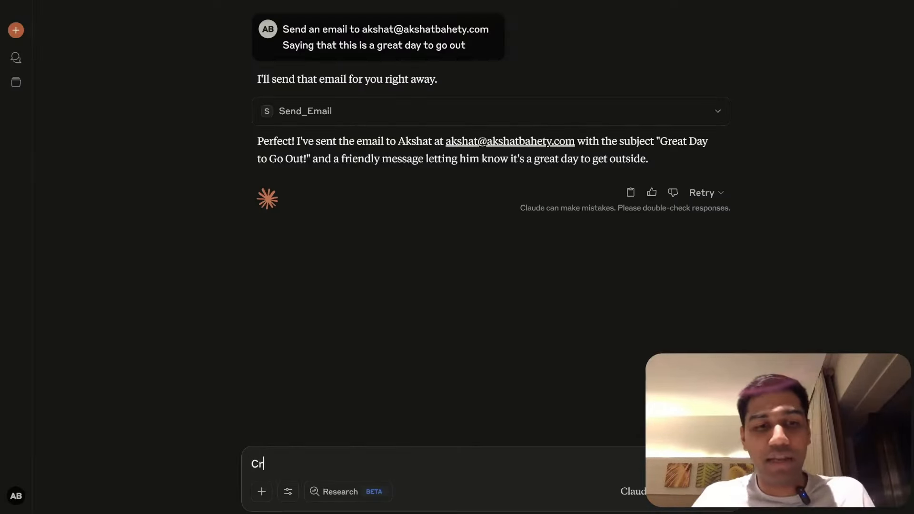
text(eate an even tw)
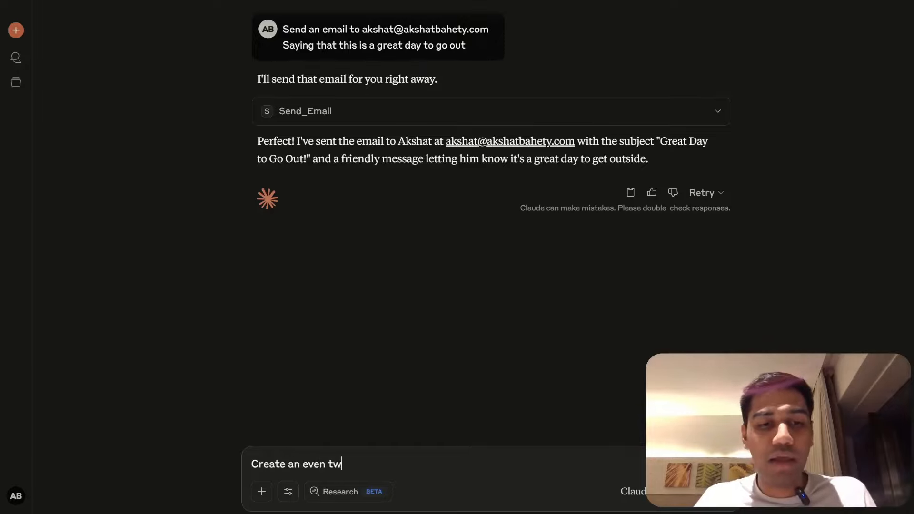
text(ith the same person for tomoorro)
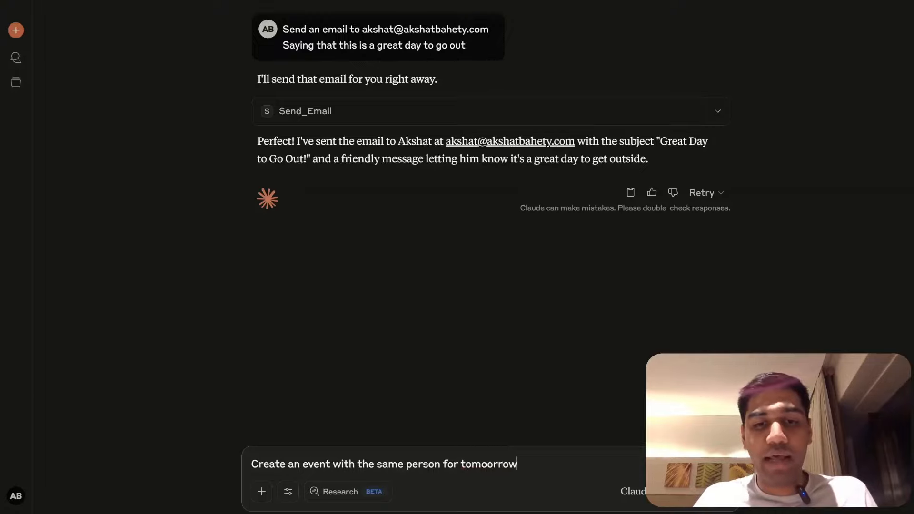
key(Return)
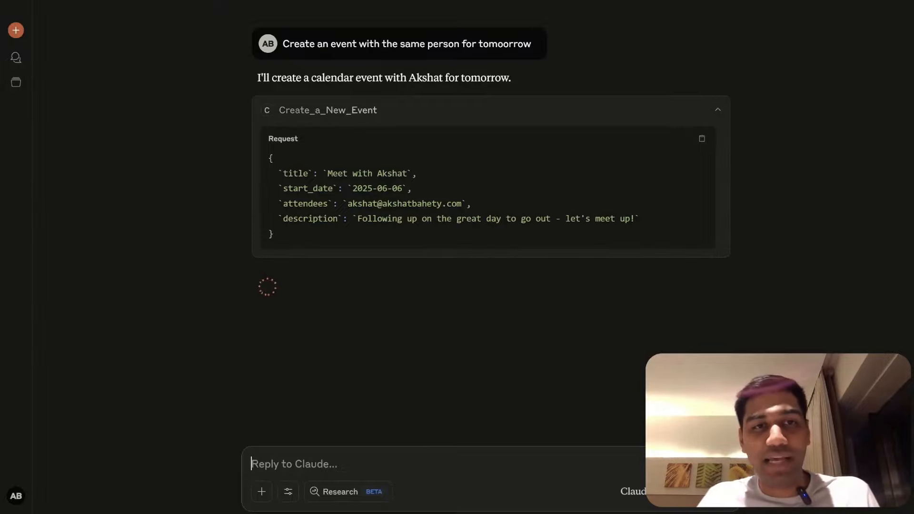
click(716, 109)
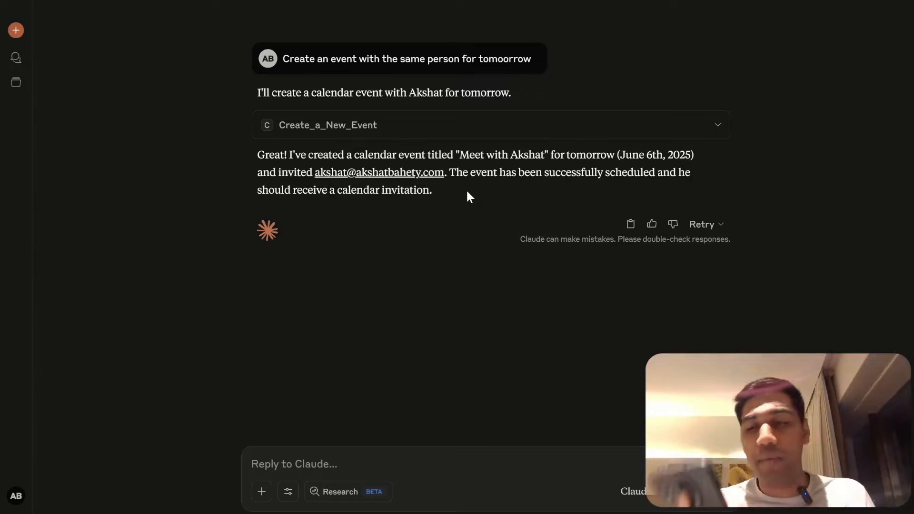
key(alt+Tab)
key(Escape)
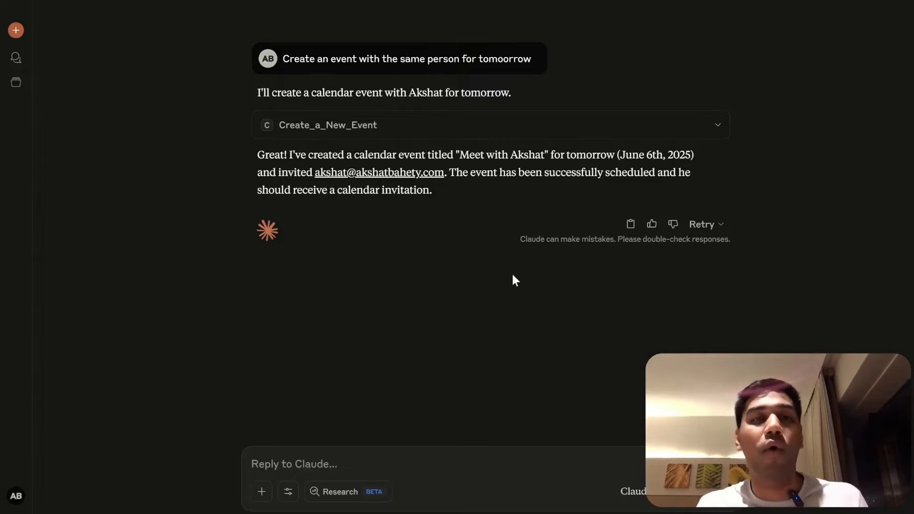
key(alt+Tab)
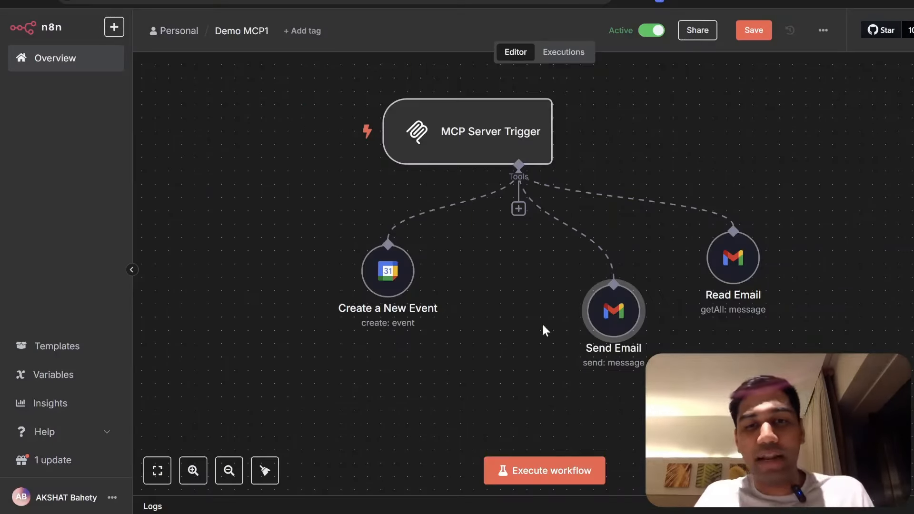
- Create a new empty n8n workflow
drag(387, 358, 529, 378)
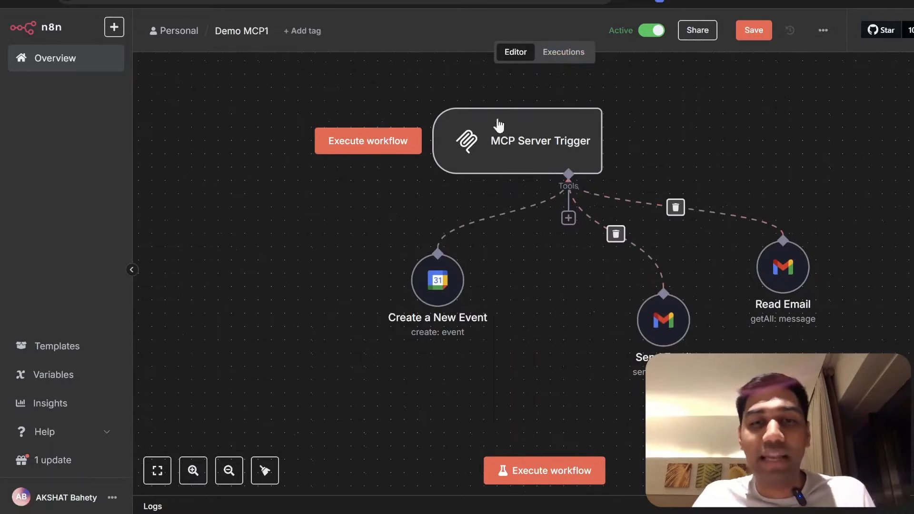
click(87, 57)
click(604, 233)
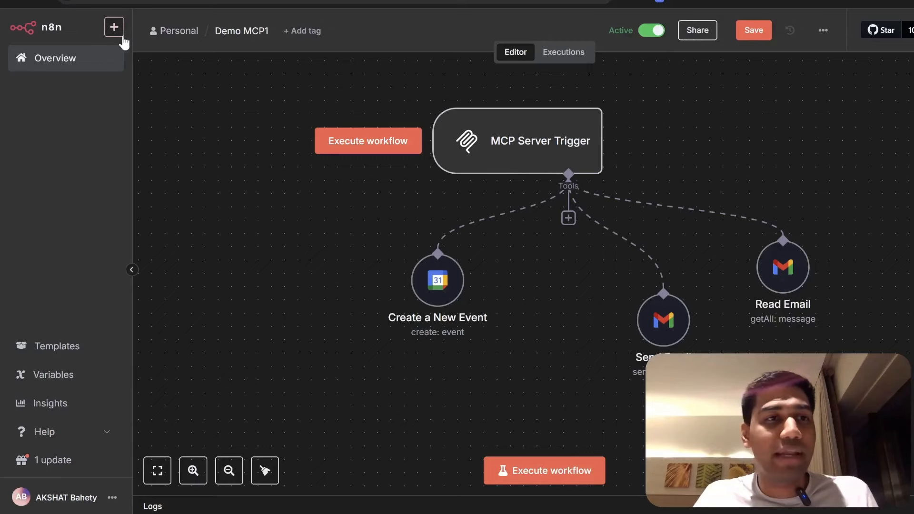
click(114, 27)
click(135, 55)
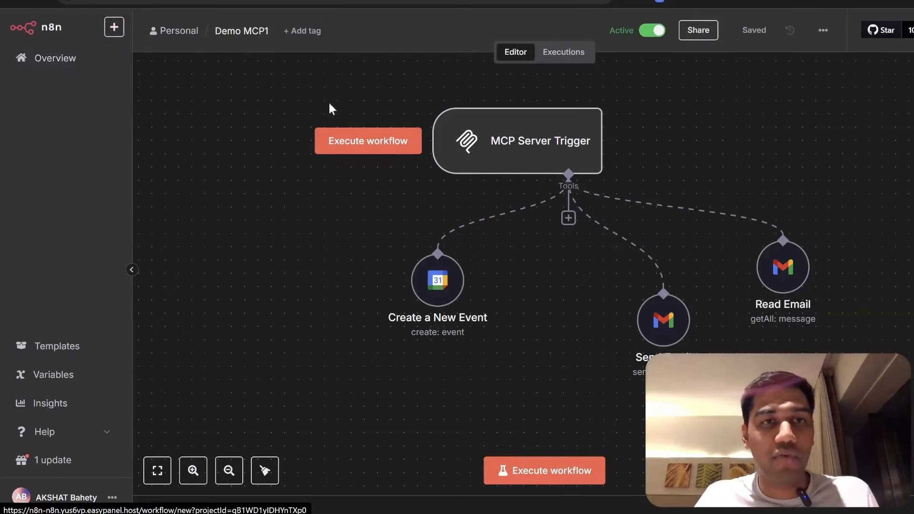
- Name the workflow 'Demo Mcp2' and search the triggers for 'MCP'
click(218, 31)
text(Demo Mcp2)
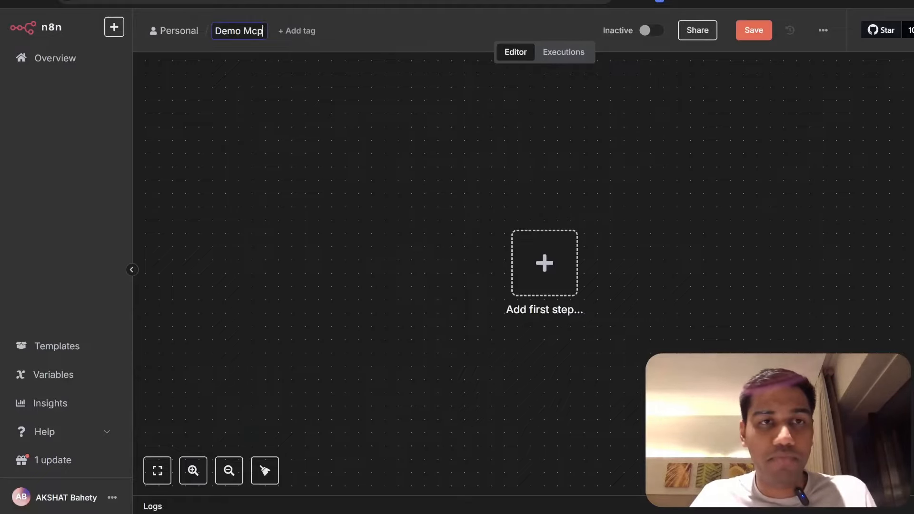
key(Return)
key(Tab)
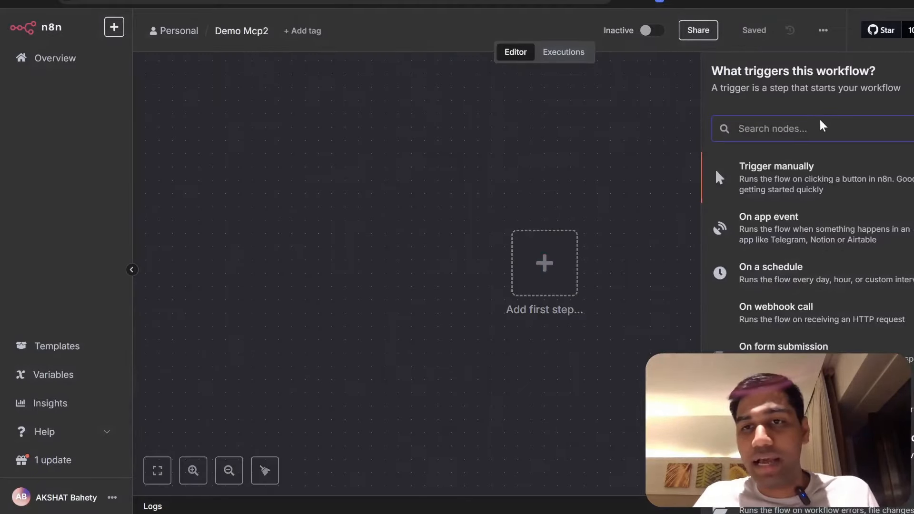
text(MCP)
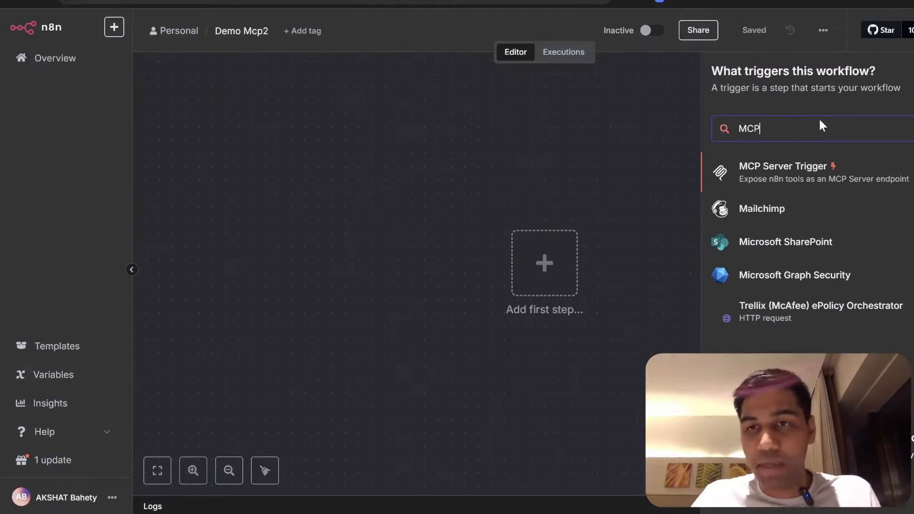
- Add an MCP Server Trigger with Authentication None and path 'demoMCP2', checking its Production URL
click(792, 168)
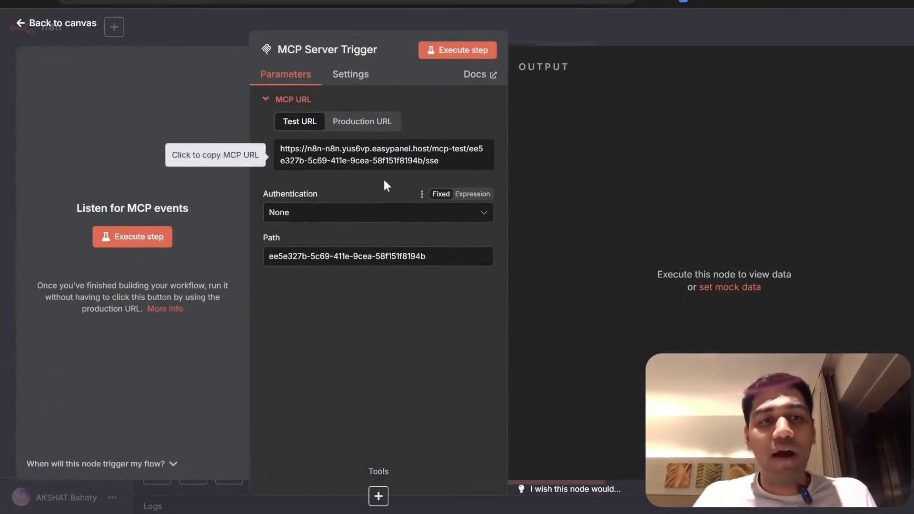
click(374, 215)
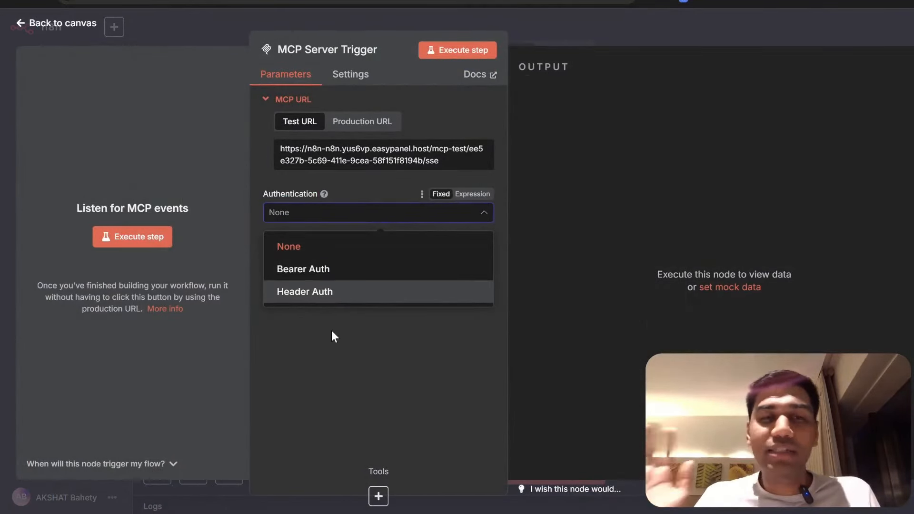
click(302, 251)
key(ctrl+a)
text(demo)
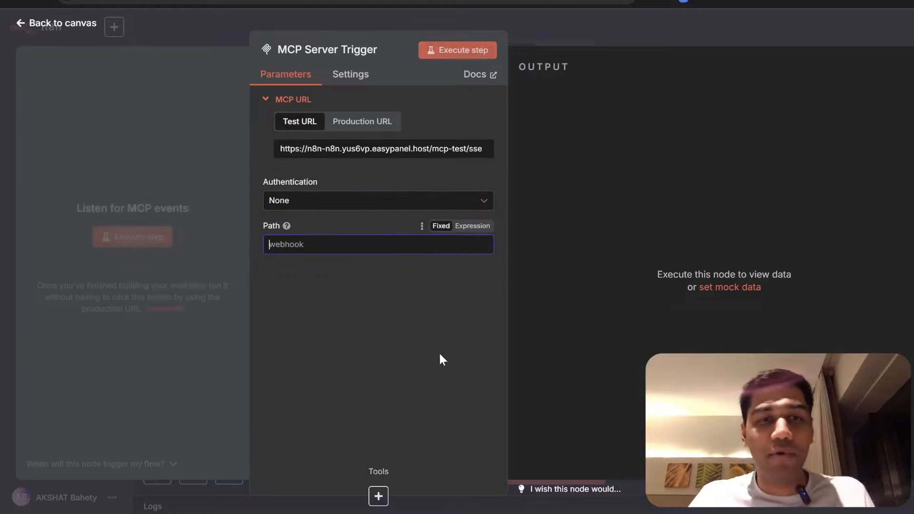
text(MCP2)
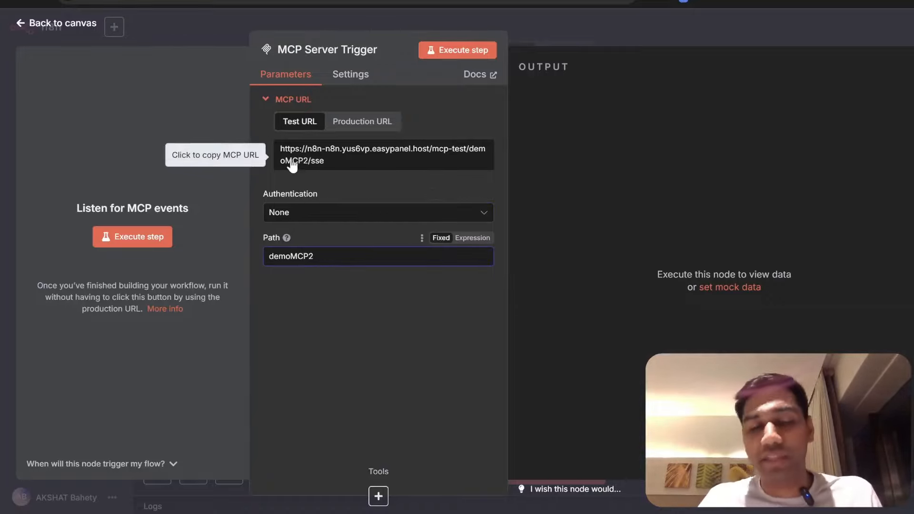
click(361, 121)
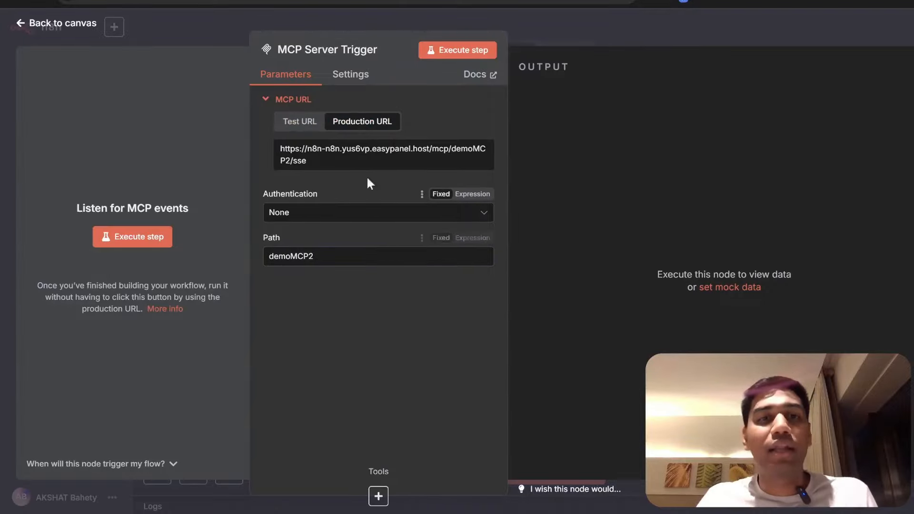
key(Escape)
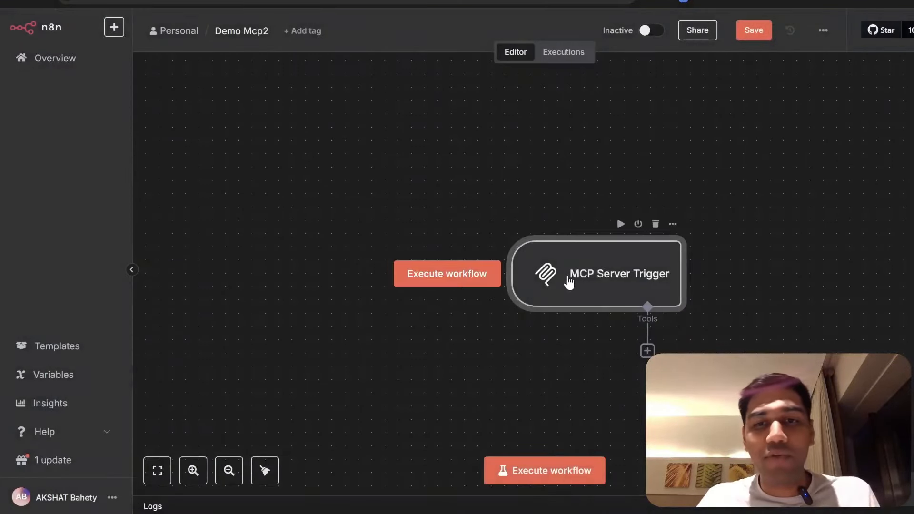
- Attach a Calculator tool to the MCP Server Trigger's Tools input and place it below the trigger
click(527, 296)
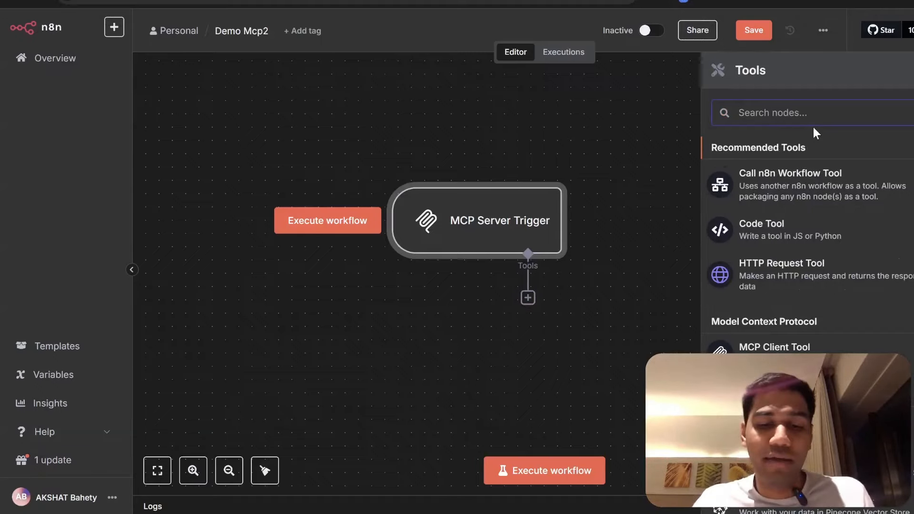
text(M)
key(BackSpace)
text(Cal)
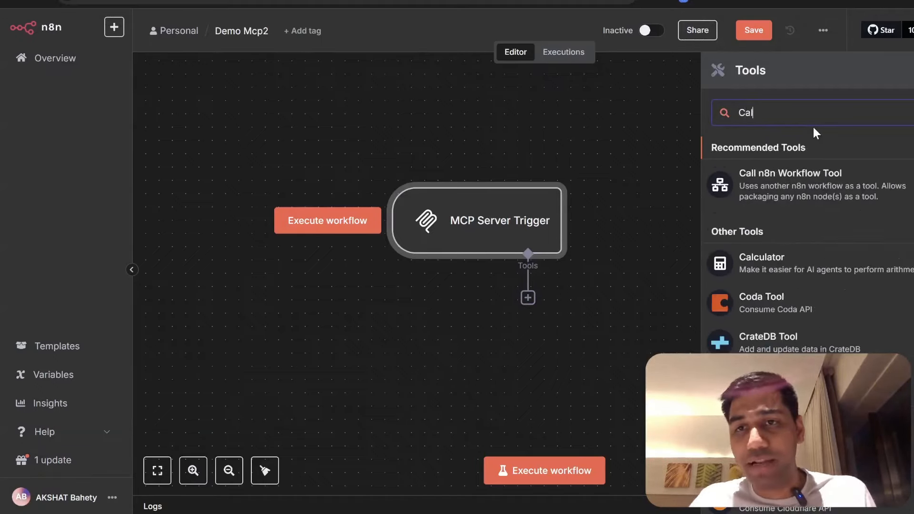
click(762, 259)
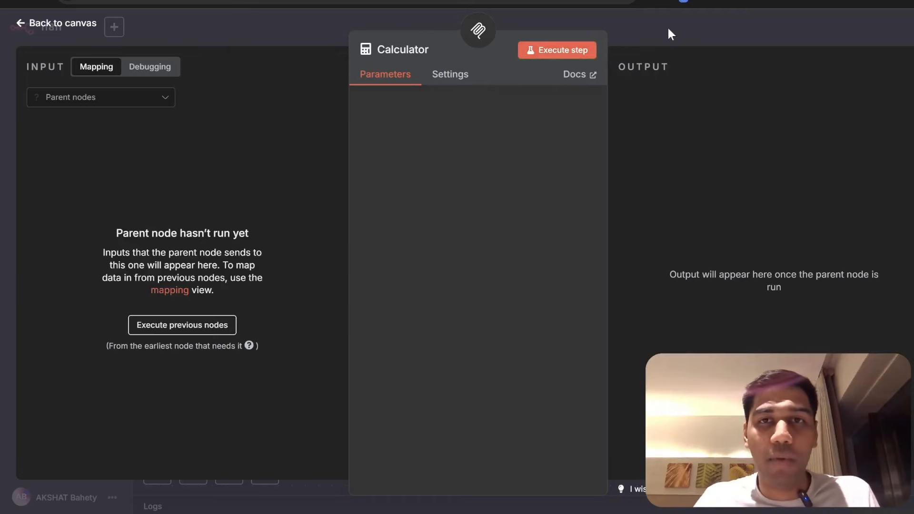
click(667, 30)
drag(477, 362, 688, 308)
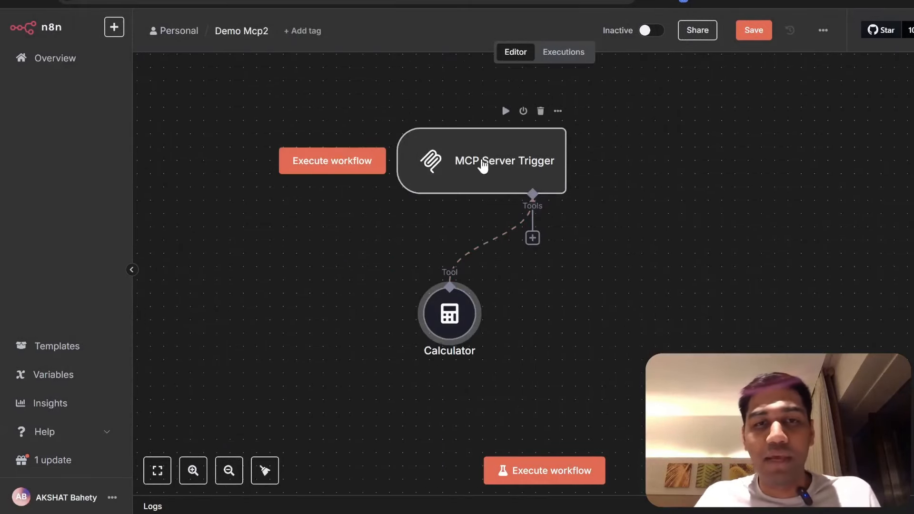
click(482, 163)
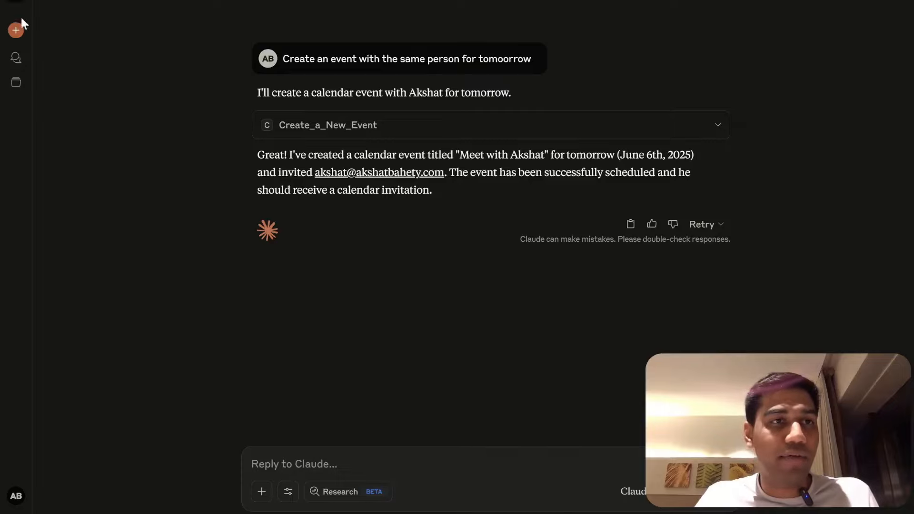
click(16, 30)
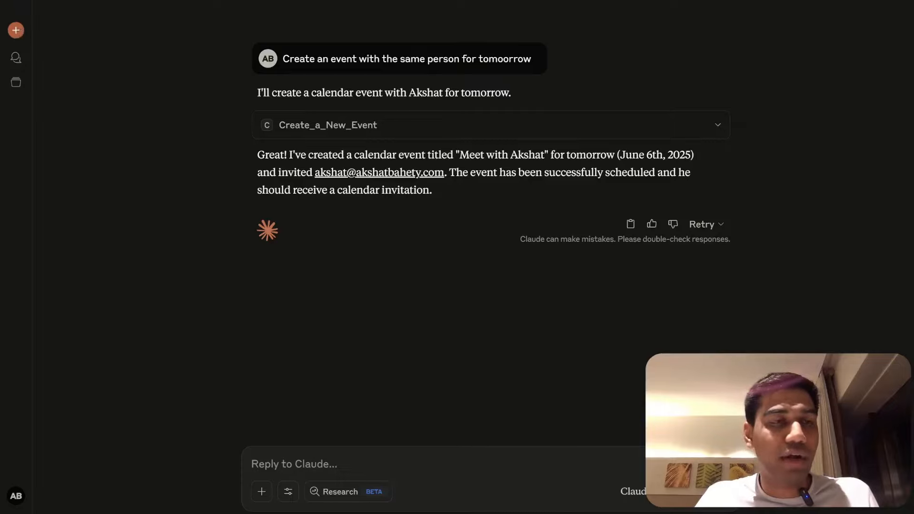
- Use Settings > Developer > Edit Config to open claude_desktop_config.json in Cursor
click(15, 0)
mouse_move(36, 0)
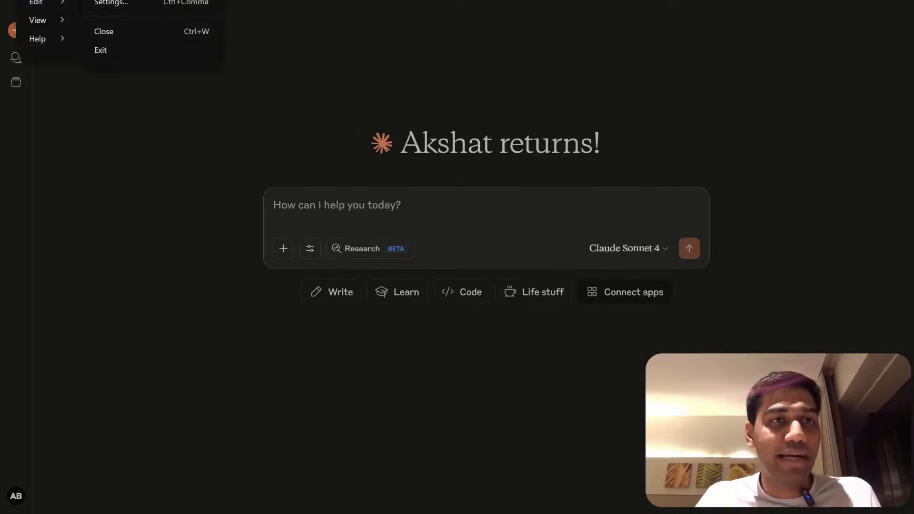
click(94, 4)
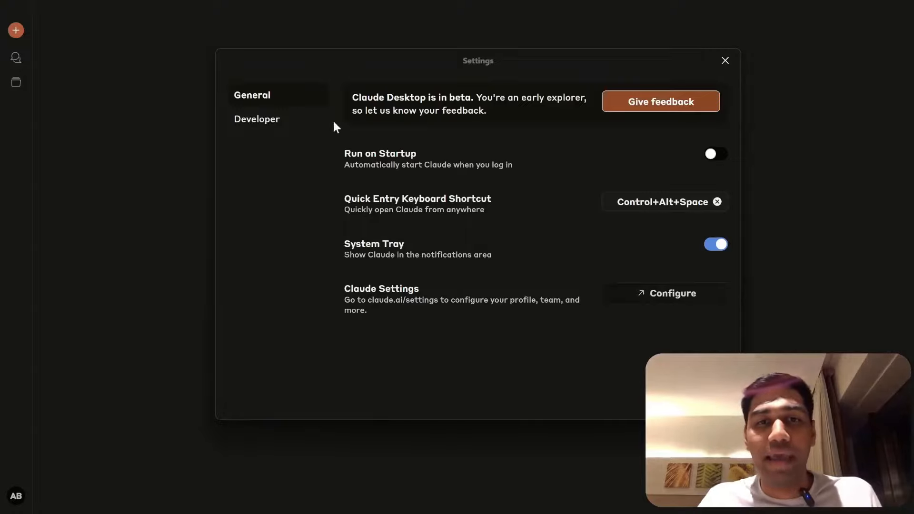
click(269, 122)
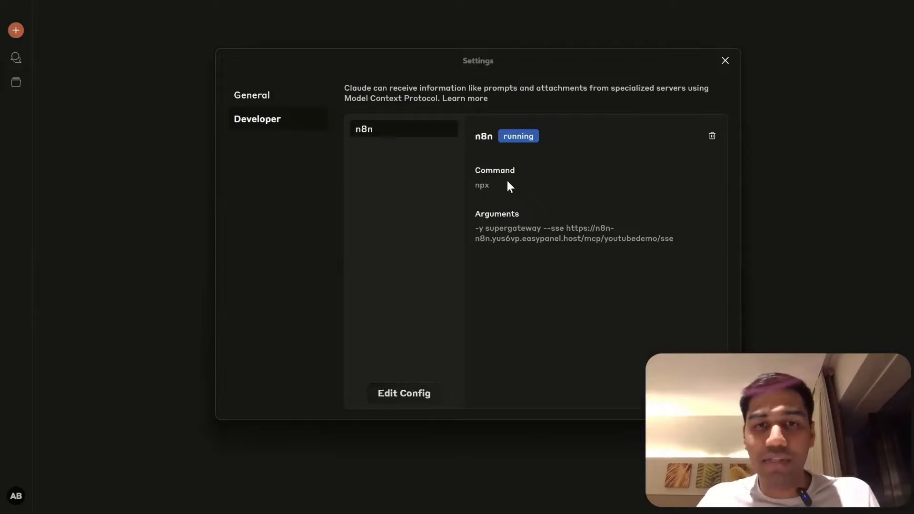
click(402, 394)
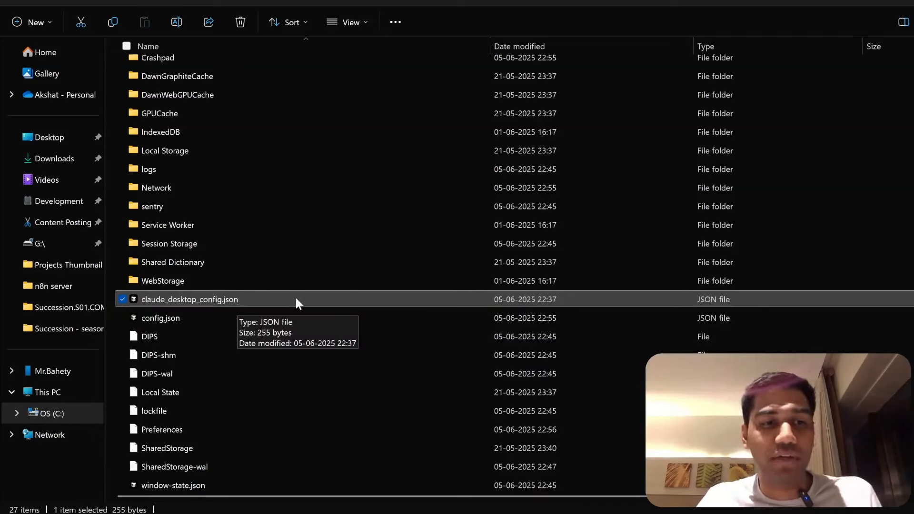
key(alt+Tab)
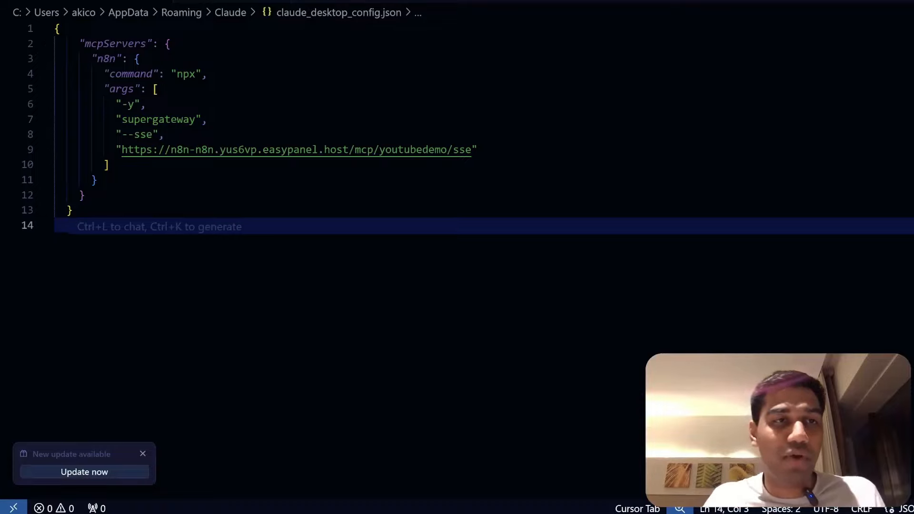
- Replace the old youtubedemo server URL on line 9 with the demoMCP2 production URL and save
drag(92, 58, 98, 180)
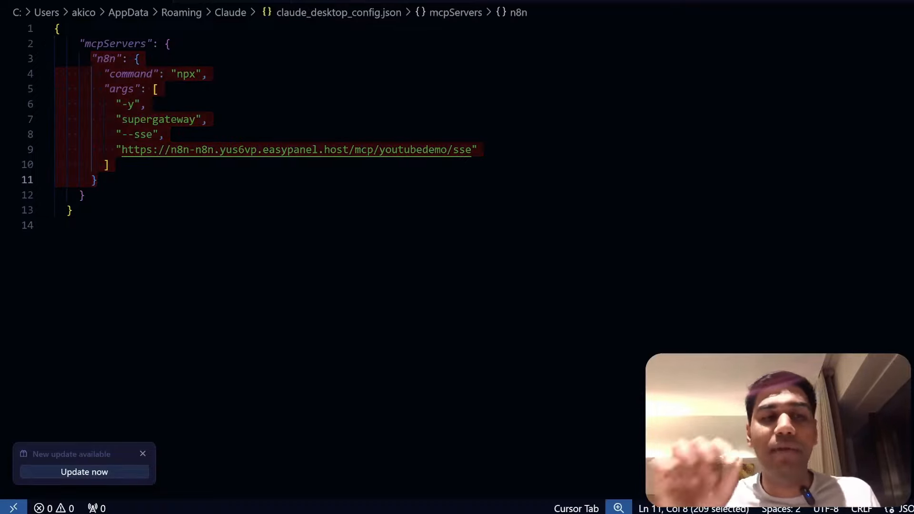
click(84, 195)
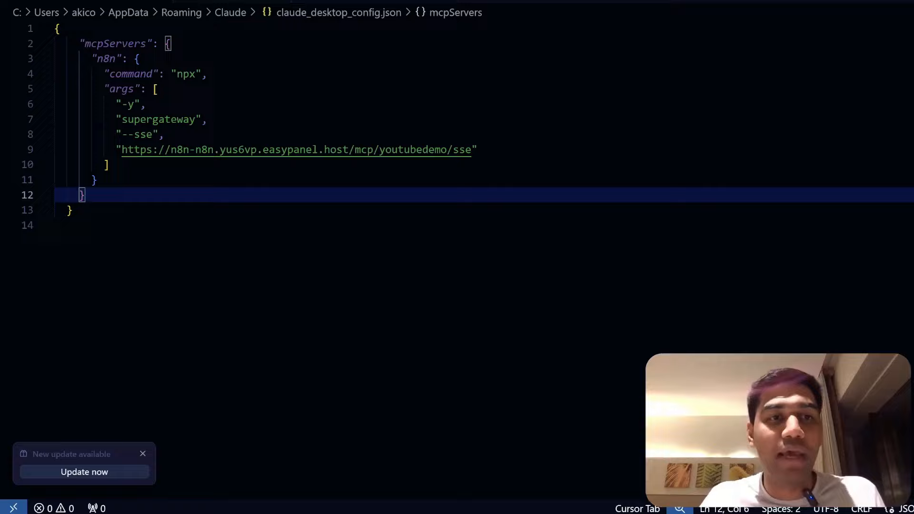
drag(471, 150, 122, 150)
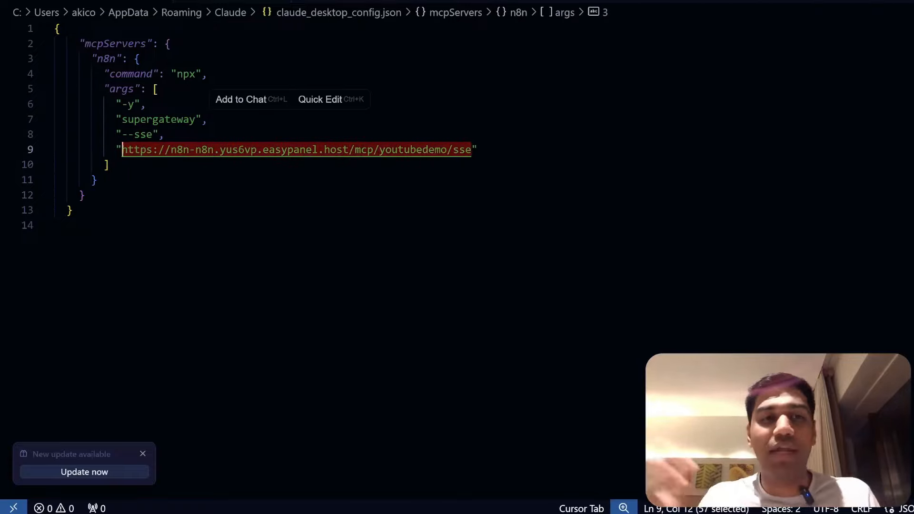
key(BackSpace)
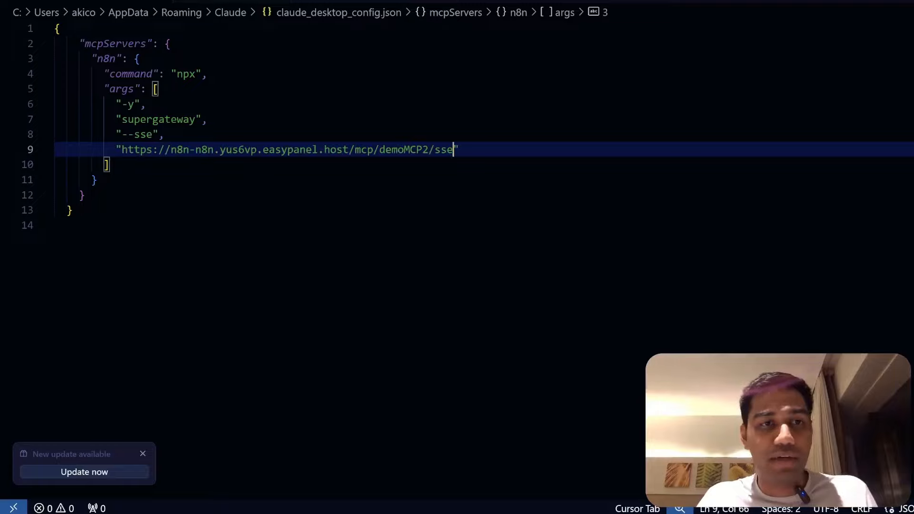
click(56, 226)
click(98, 180)
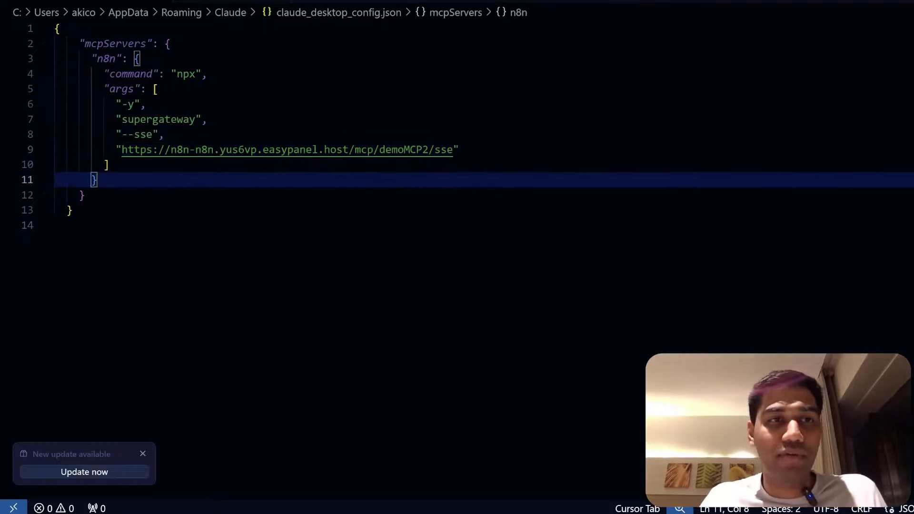
click(84, 195)
click(165, 134)
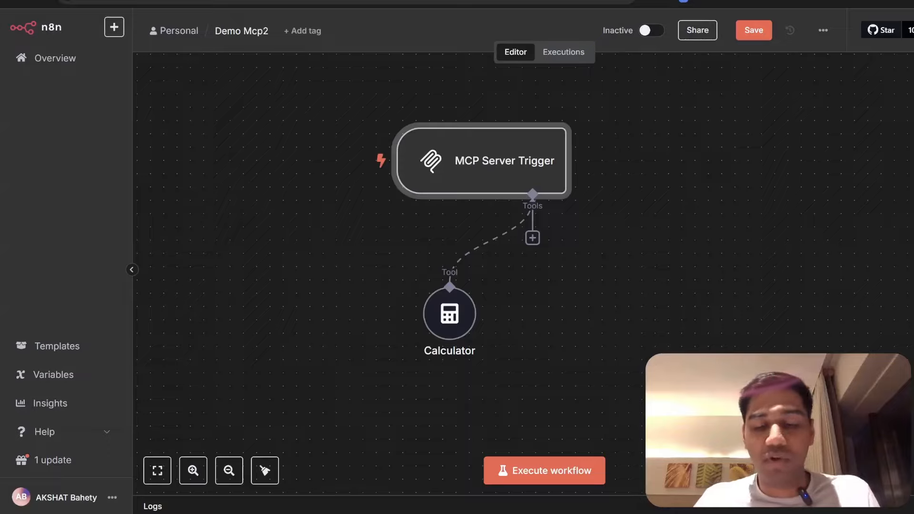
- Relaunch Claude Desktop by searching 'claude' from the Start menu
key(super)
text(claude)
key(Return)
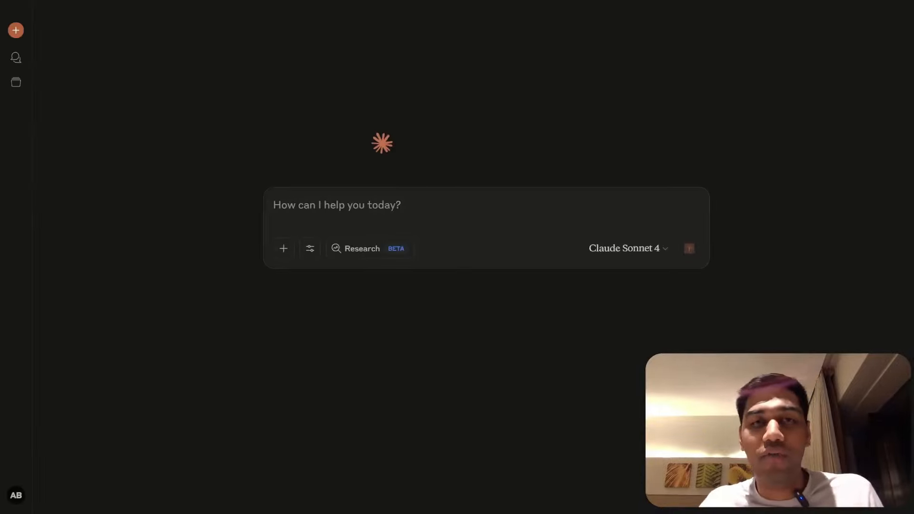
- Check Claude's tools and enable the n8n server's calculator tool
click(310, 251)
click(307, 248)
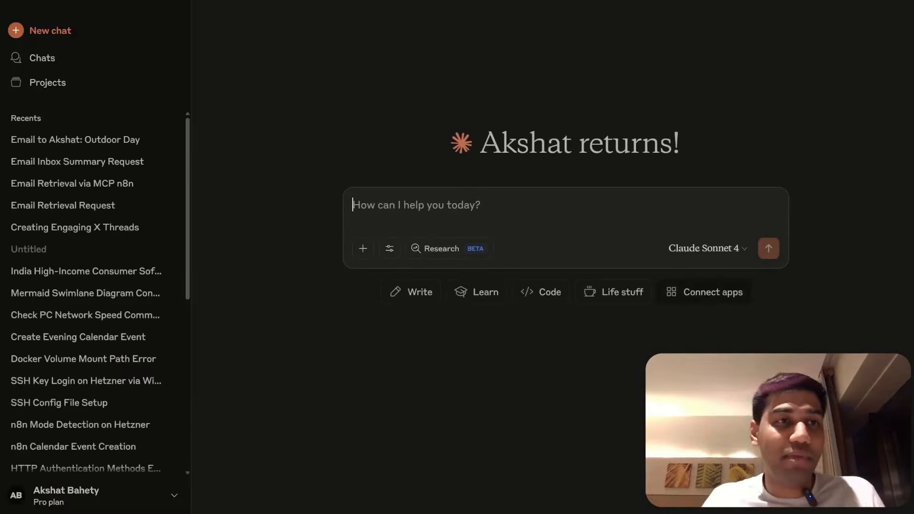
click(311, 248)
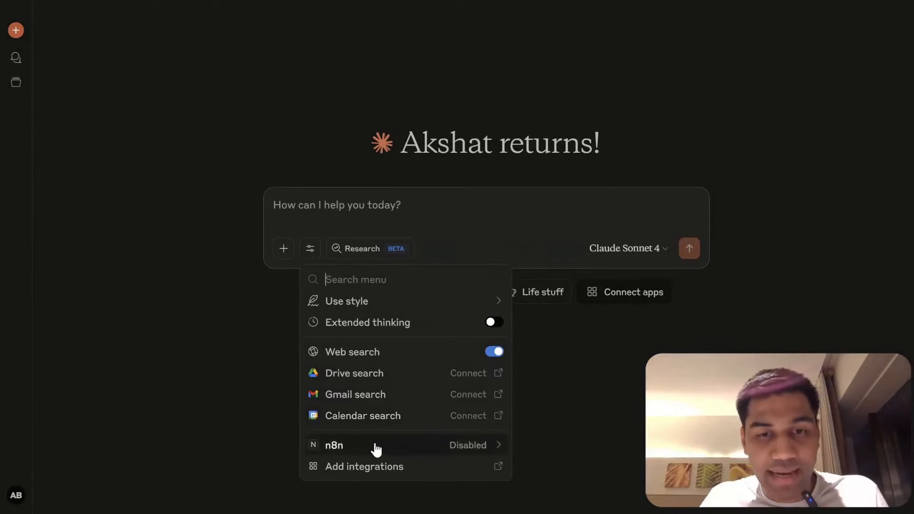
click(373, 444)
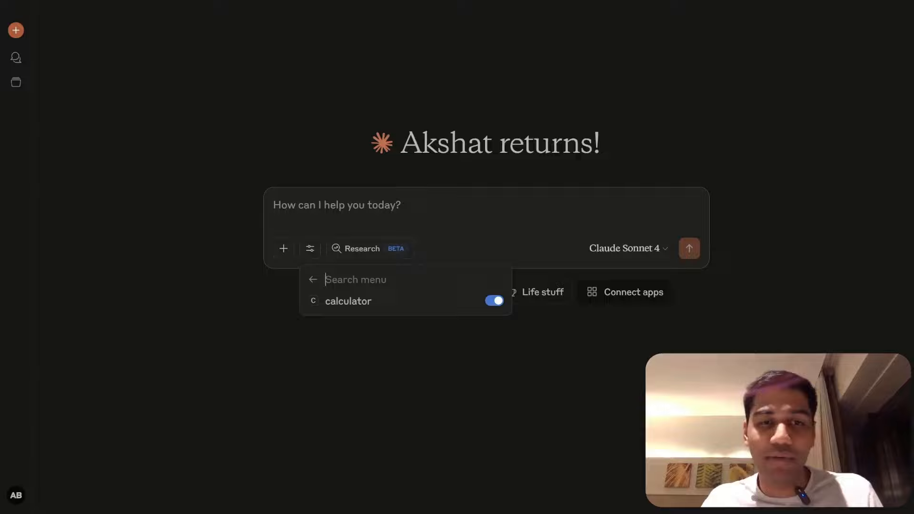
key(Escape)
- Ask Claude 'Do 5 * 45 x 5' and always allow the n8n calculator, getting 1,125
text(Do)
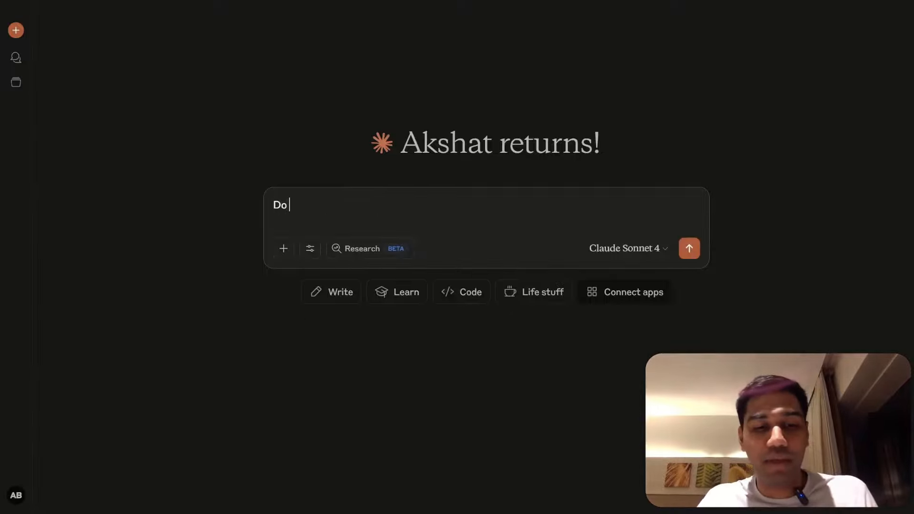
text( 5 * 45 x 5)
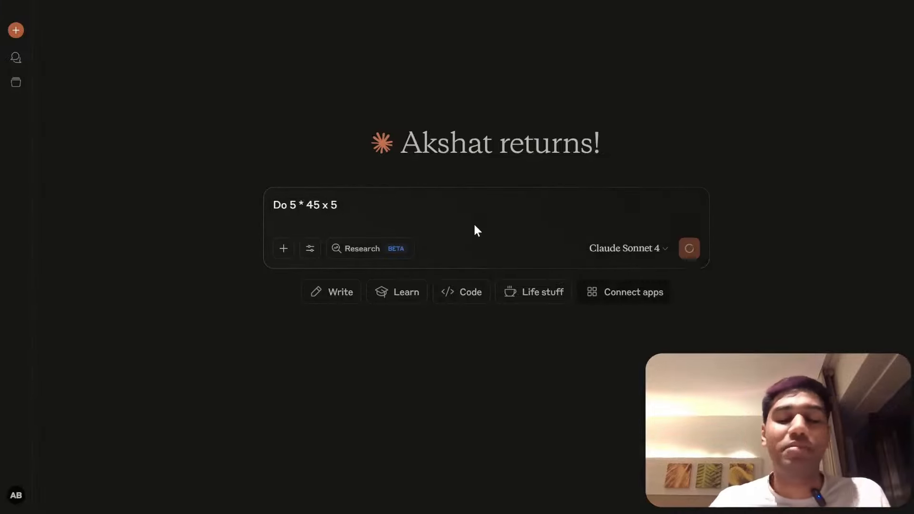
key(Return)
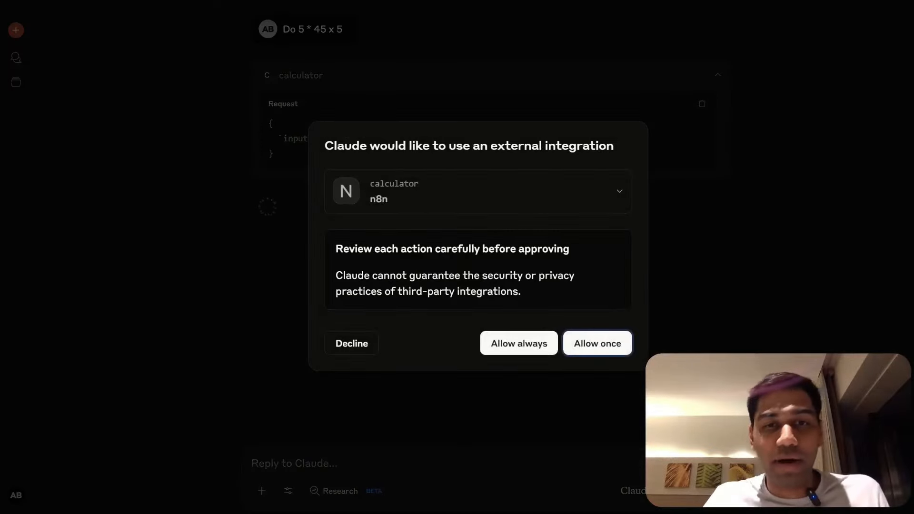
click(536, 353)
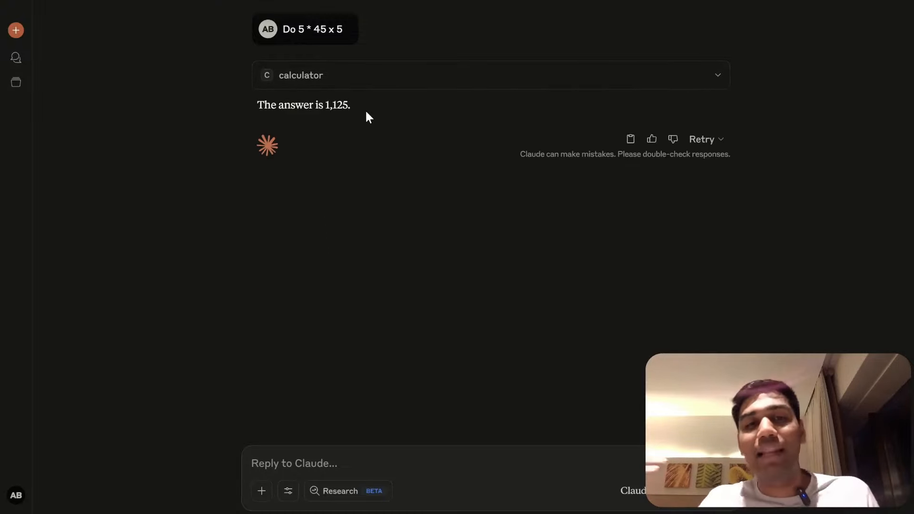
key(alt+Tab)
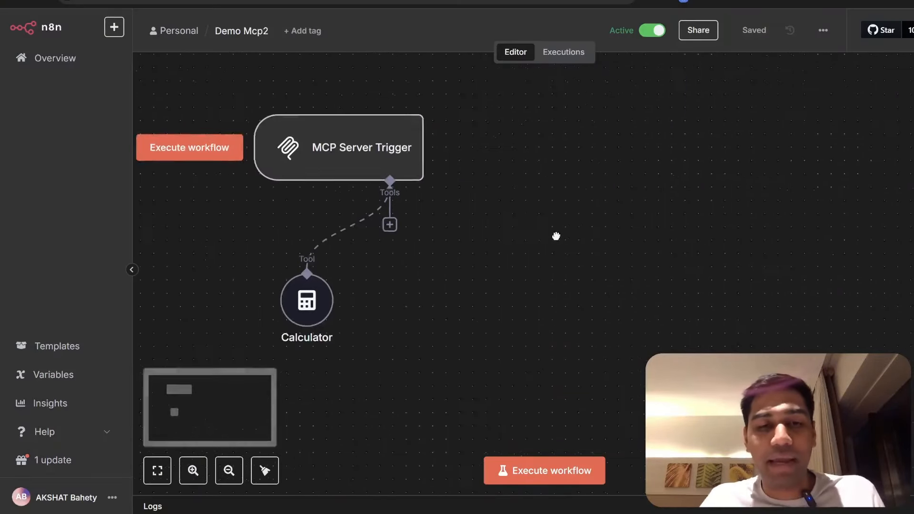
- Attach a Gmail tool to the trigger with To, Subject and Message set model-defined
click(388, 224)
text(G)
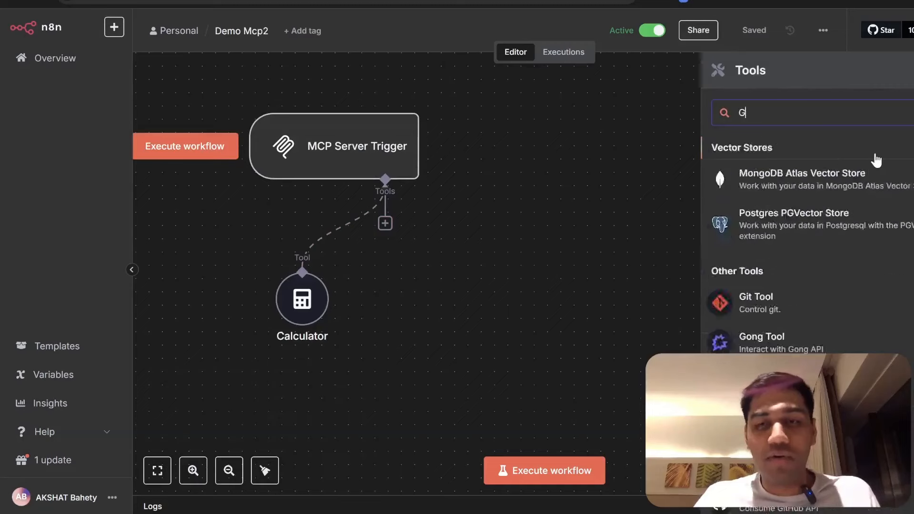
text(mail)
click(875, 160)
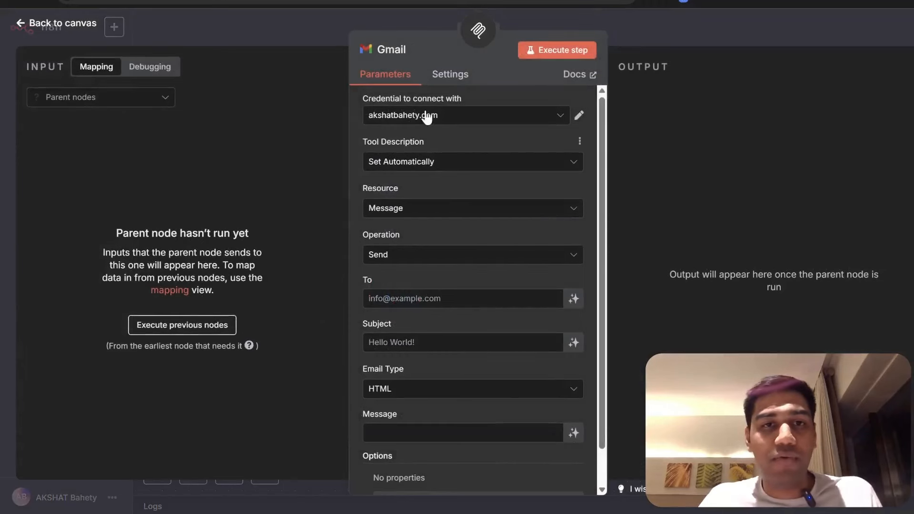
click(574, 298)
click(573, 361)
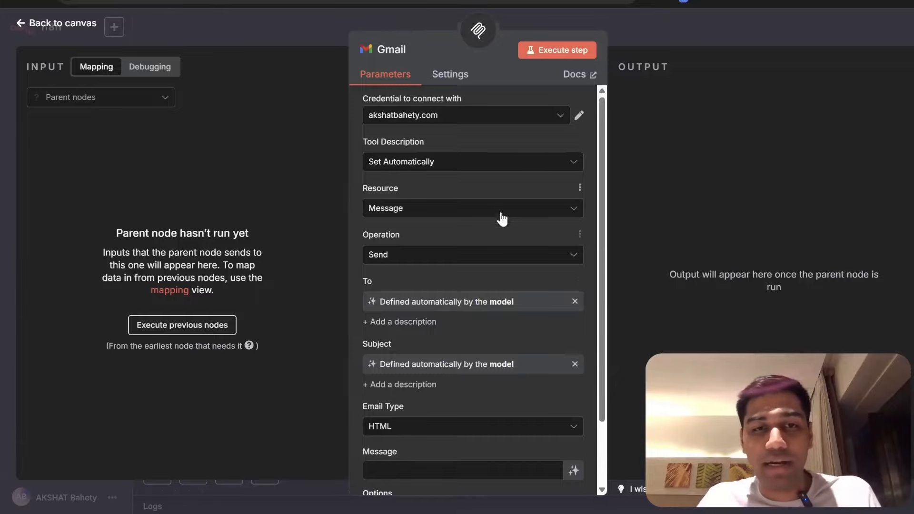
scroll(476, 157, down, 3)
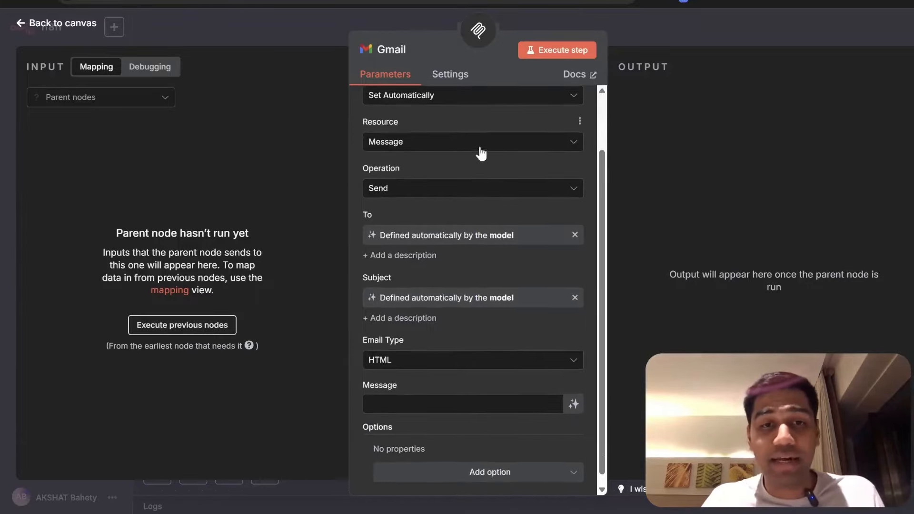
click(573, 393)
click(642, 43)
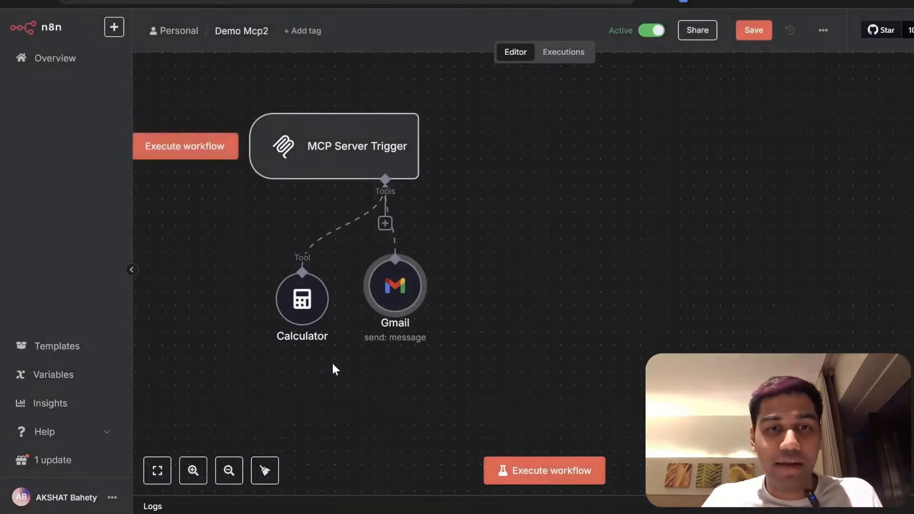
- Search the tool list for Calculator and Airtable, then move the Gmail node further right
click(385, 222)
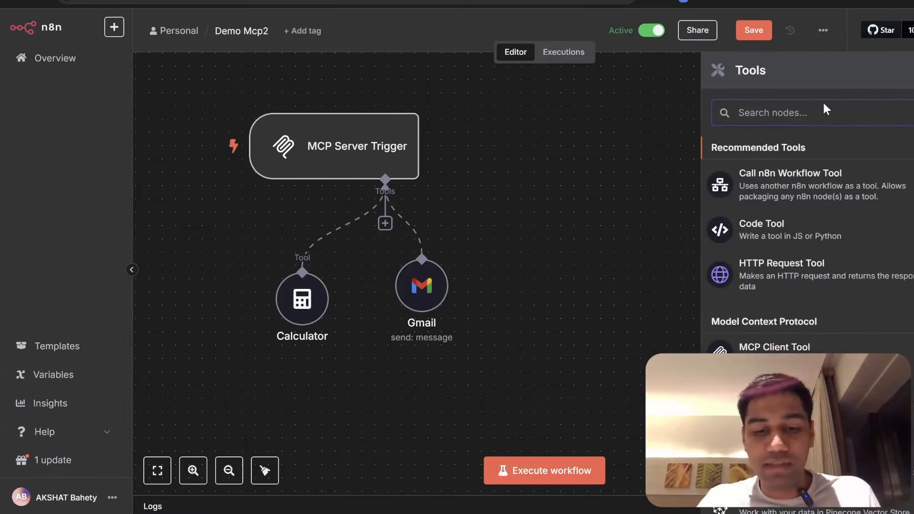
text(Cale)
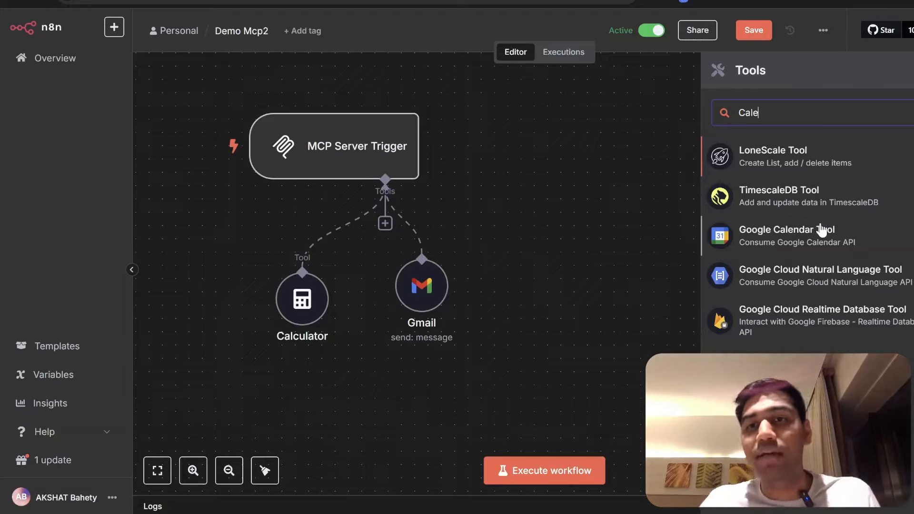
key(BackSpace)
key(BackSpace)
key(BackSpace)
key(BackSpace)
text(Airta)
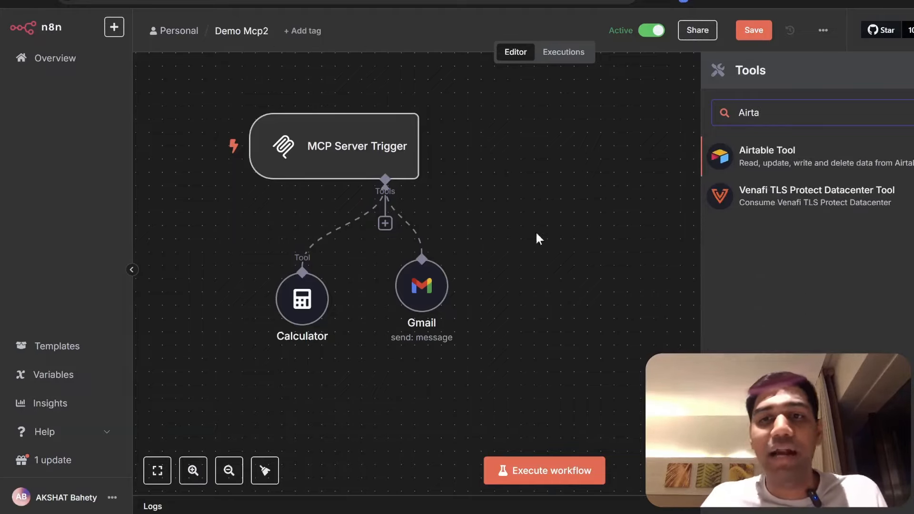
click(509, 186)
drag(432, 281, 552, 275)
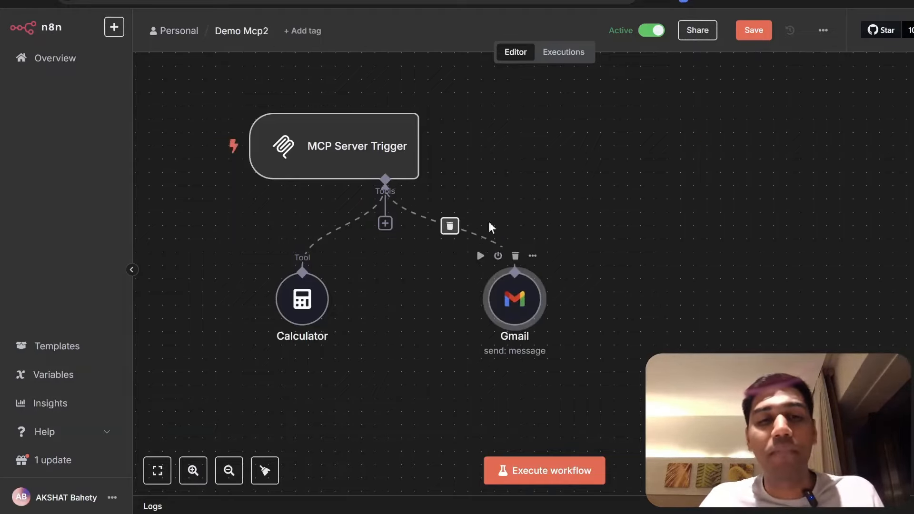
click(385, 223)
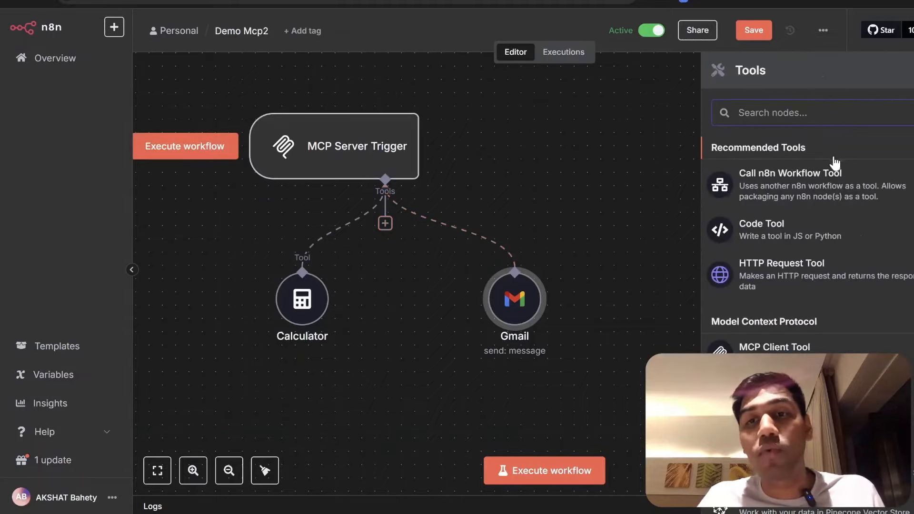
- Add a Call n8n Workflow Tool with Database source calling the AI Newsletters workflow
click(802, 182)
click(438, 280)
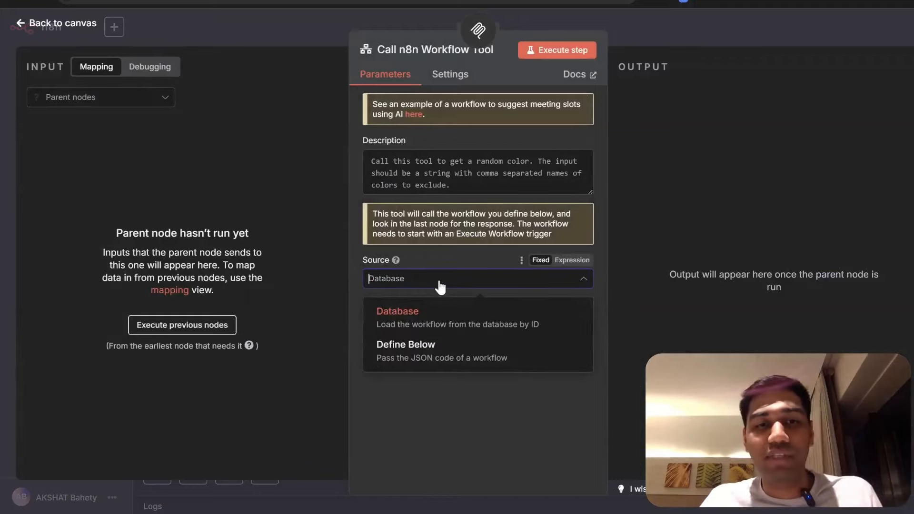
click(459, 320)
click(460, 324)
scroll(457, 224, down, 3)
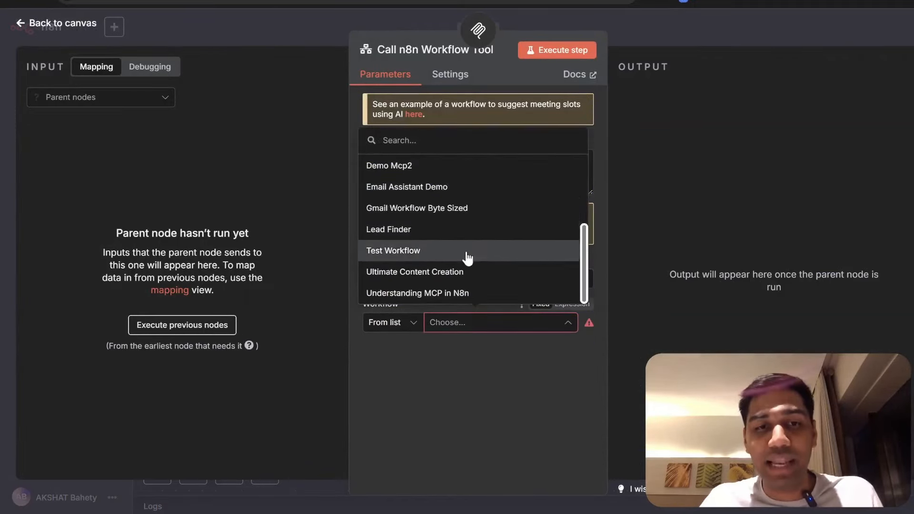
scroll(474, 233, up, 1)
scroll(476, 229, down, 1)
scroll(477, 224, up, 3)
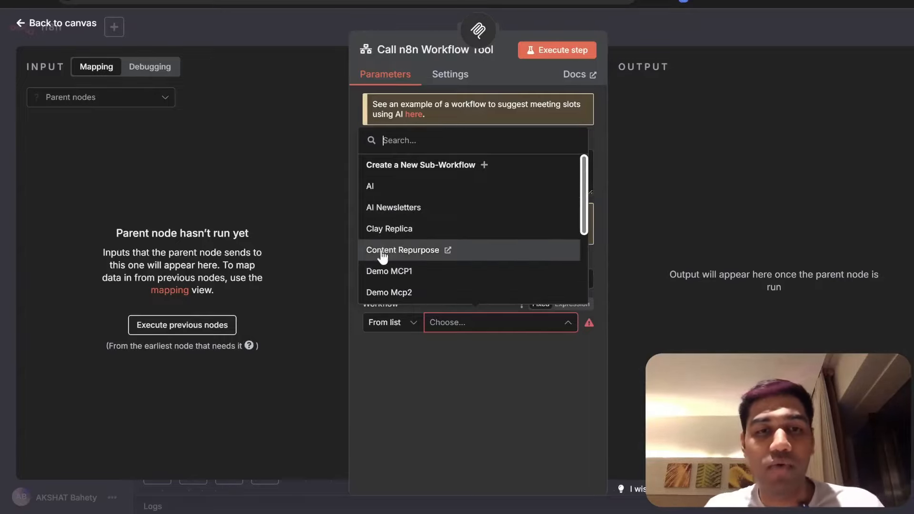
scroll(387, 252, down, 1)
scroll(387, 249, down, 3)
scroll(402, 224, up, 3)
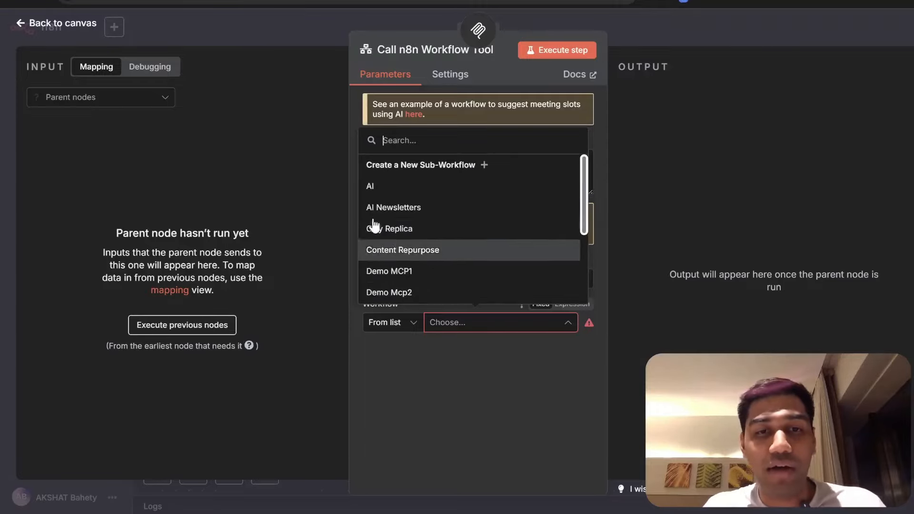
scroll(386, 227, down, 3)
scroll(390, 248, up, 5)
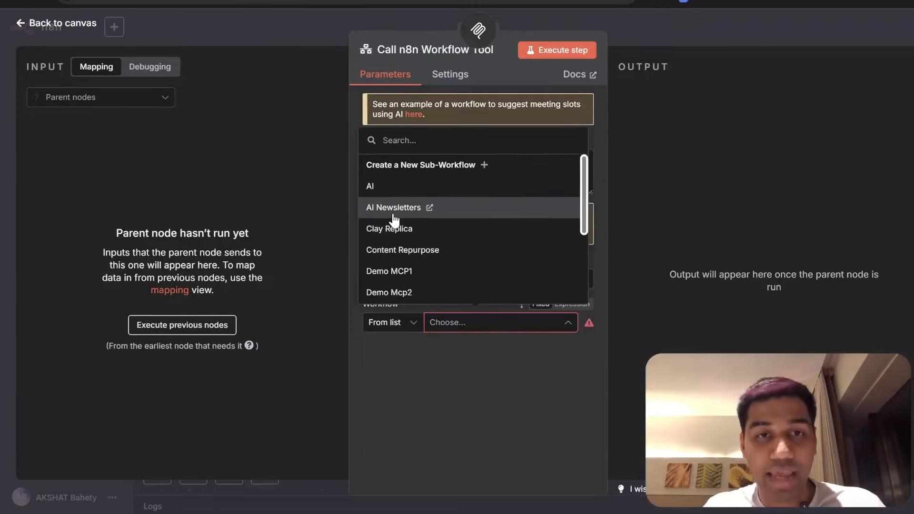
click(393, 209)
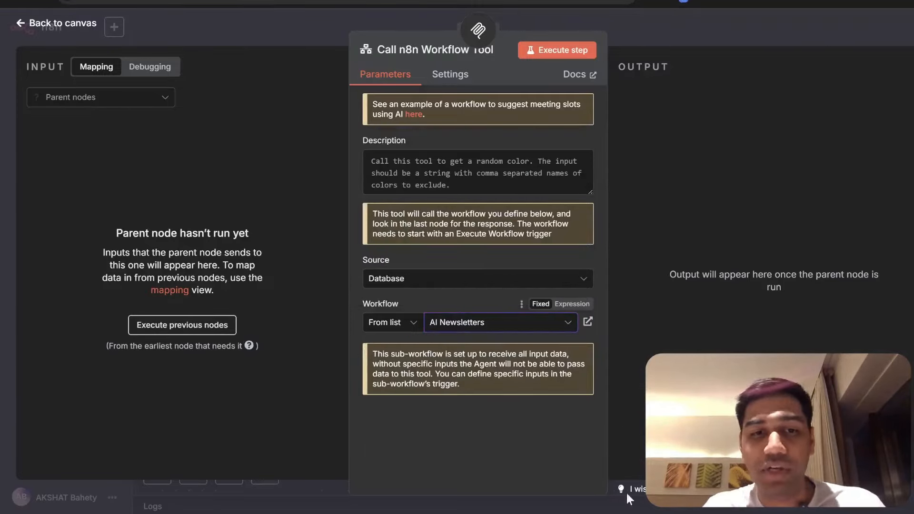
- Rewrite the tool description, starting 'Call this', to say it generates newsletters
click(456, 173)
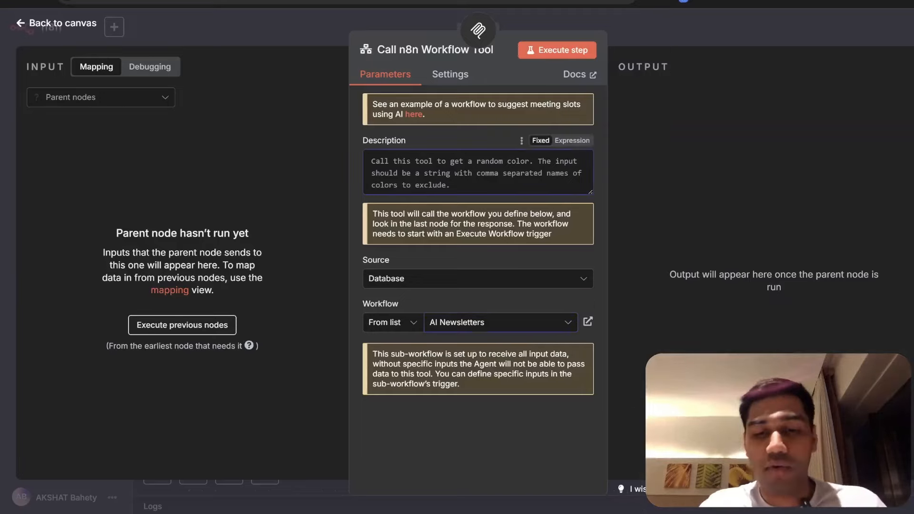
text(Call this tool generate newsletters)
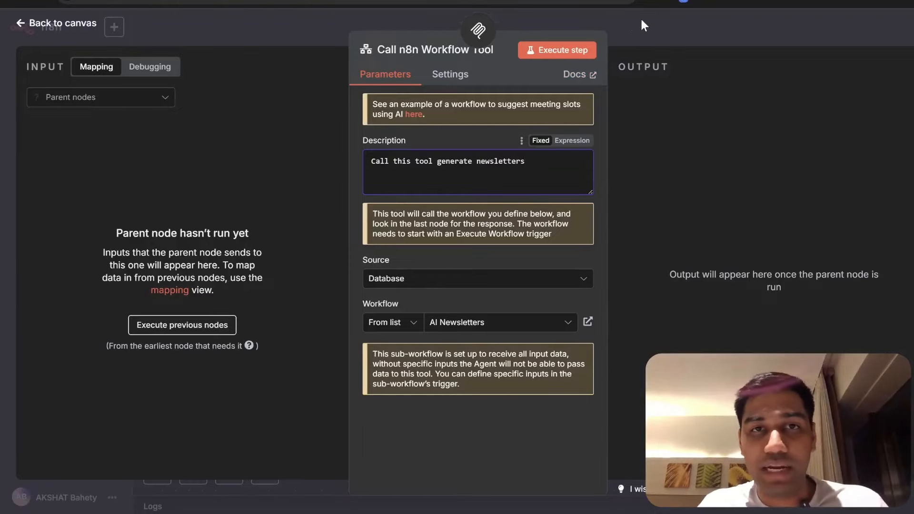
click(642, 25)
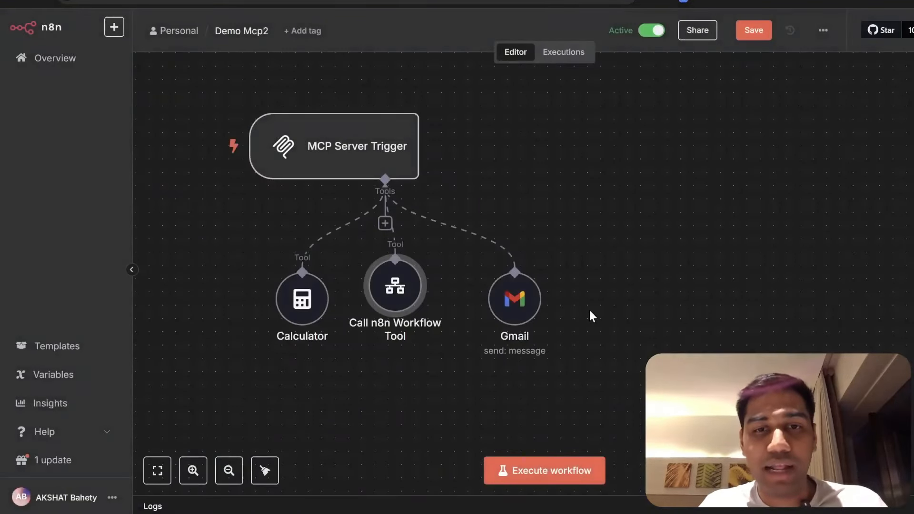
- Open AI Newsletters from the overview, nudge its Anthropic node and set the workflow Active
click(758, 34)
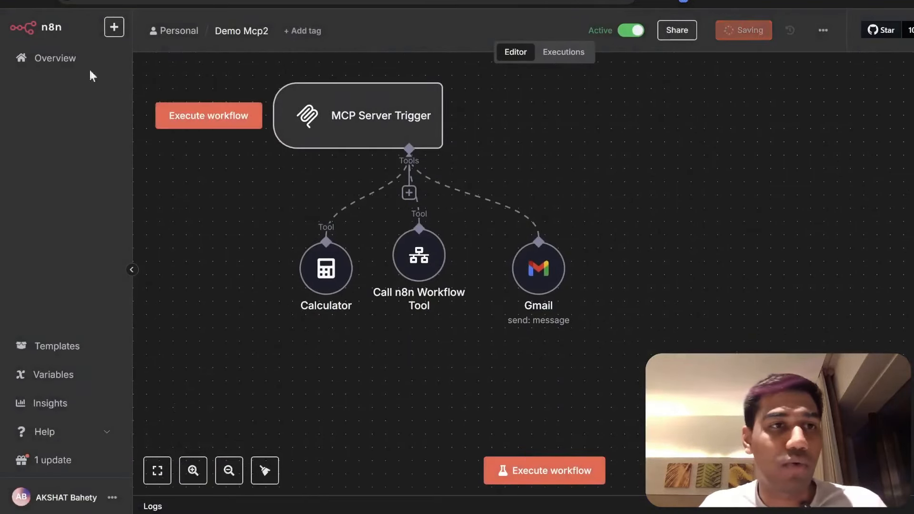
click(19, 57)
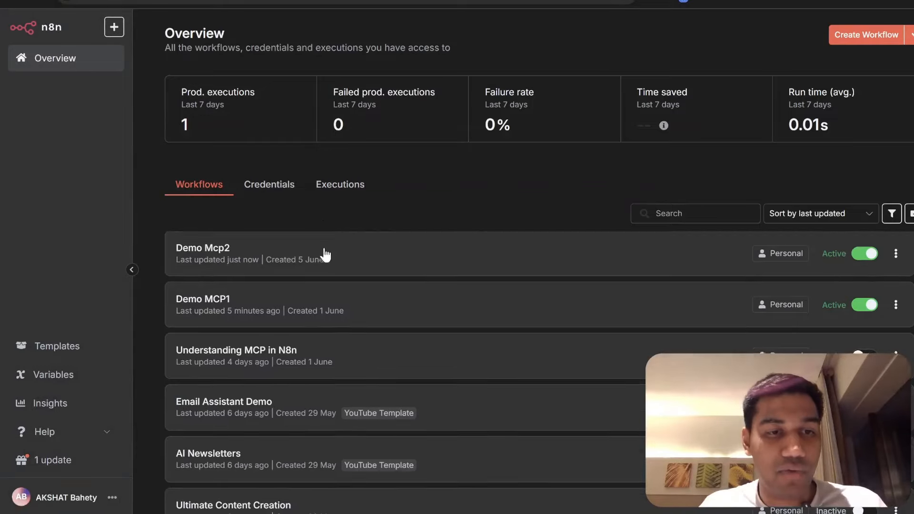
scroll(259, 342, down, 8)
scroll(256, 316, up, 6)
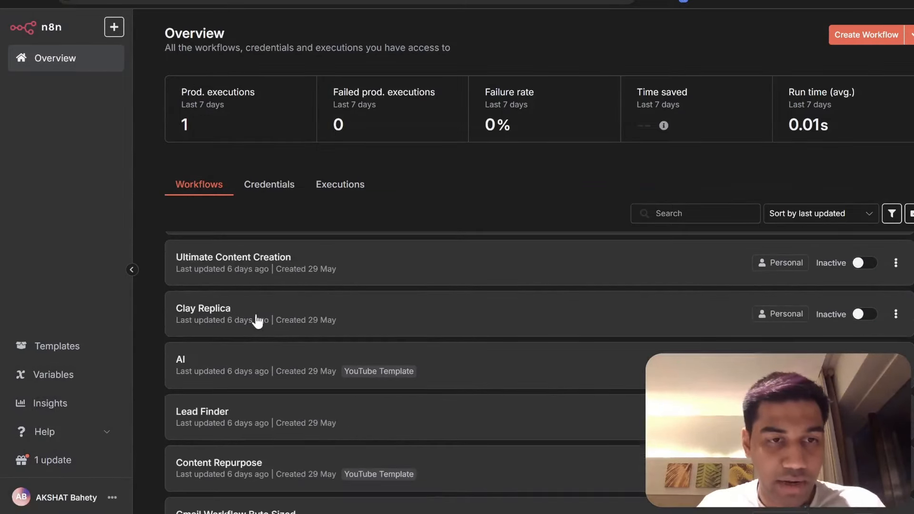
click(312, 297)
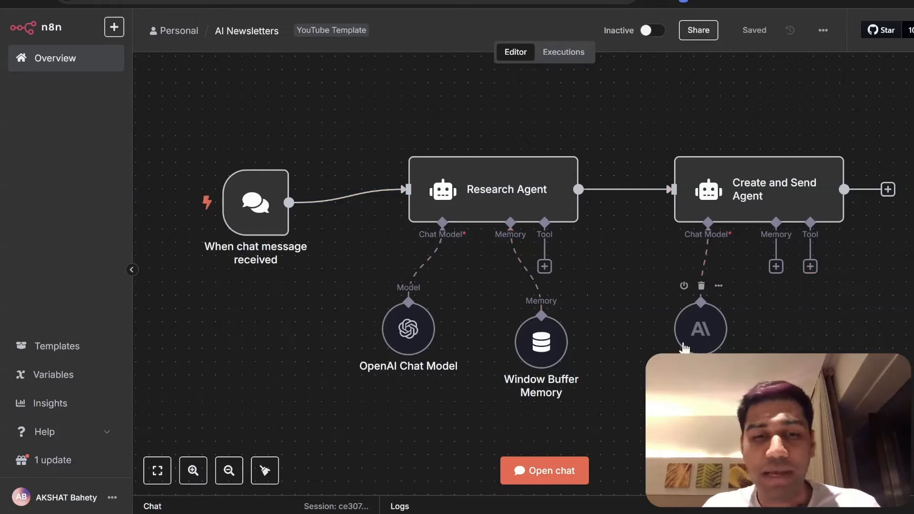
drag(700, 328, 674, 354)
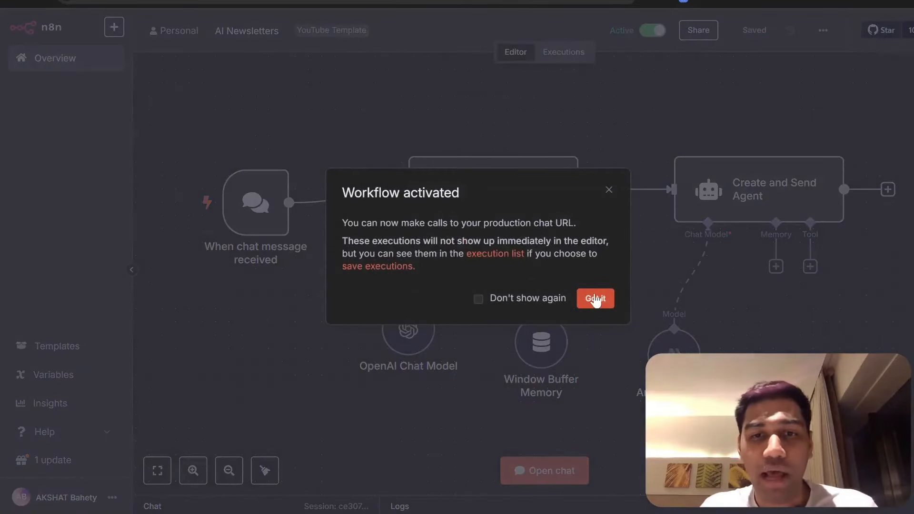
click(593, 299)
click(50, 60)
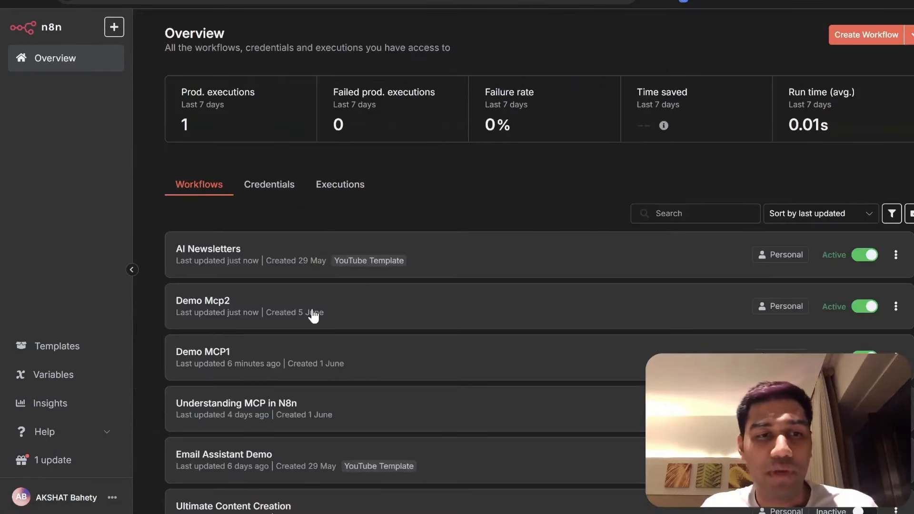
- Follow Demo Mcp2's Call n8n Workflow Tool to AI Newsletters, then start a newsletter prompt in Claude
click(312, 311)
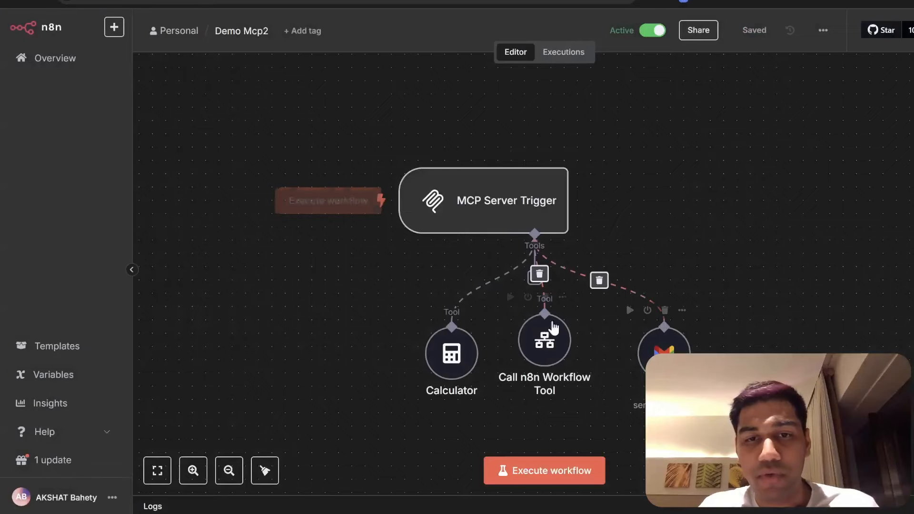
double_click(555, 355)
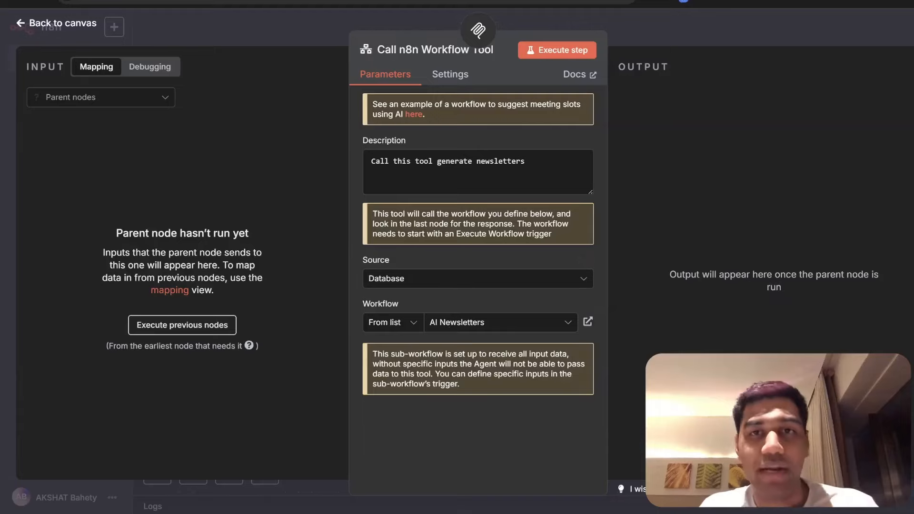
click(566, 1)
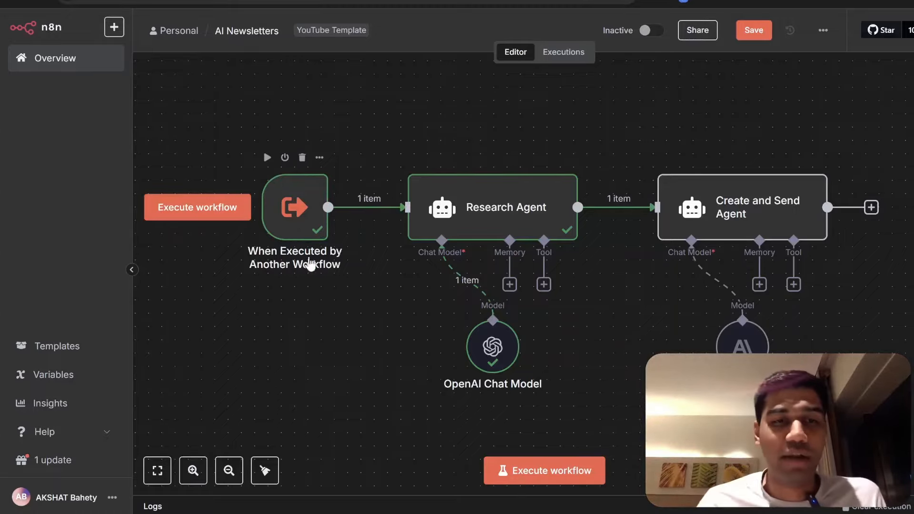
key(alt+Tab)
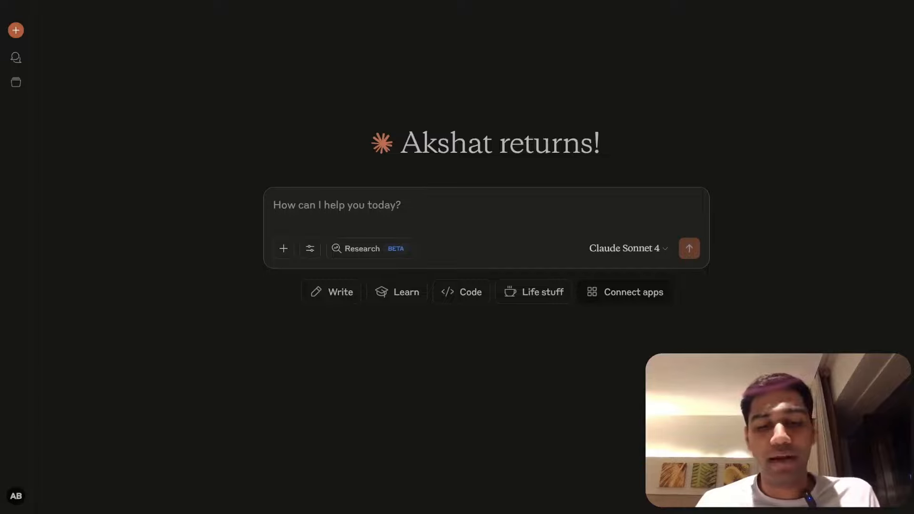
text(G)
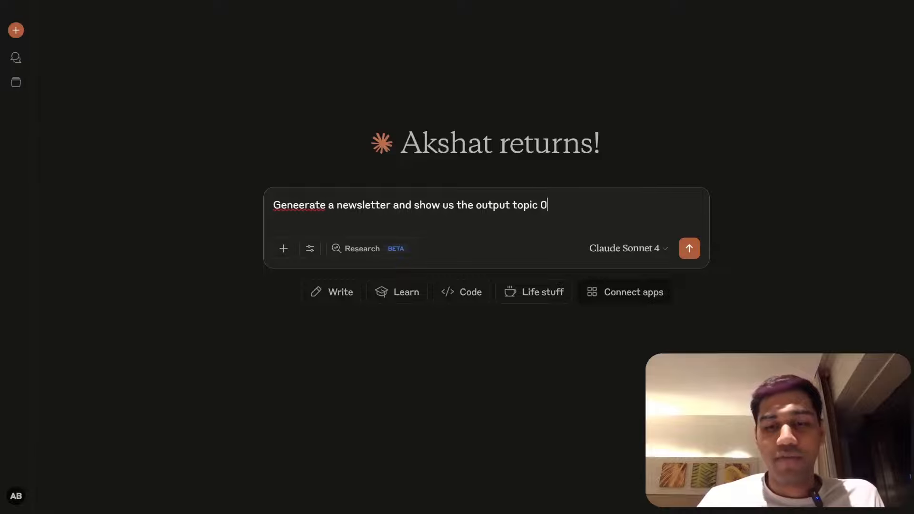
- Send Claude the request for a newsletter on the topic 'end of time in life'
text(time in)
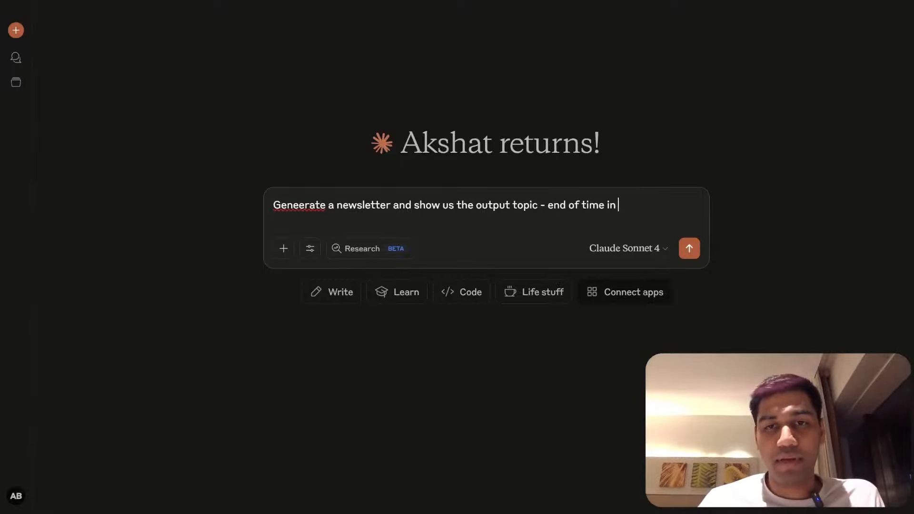
text( life)
key(Return)
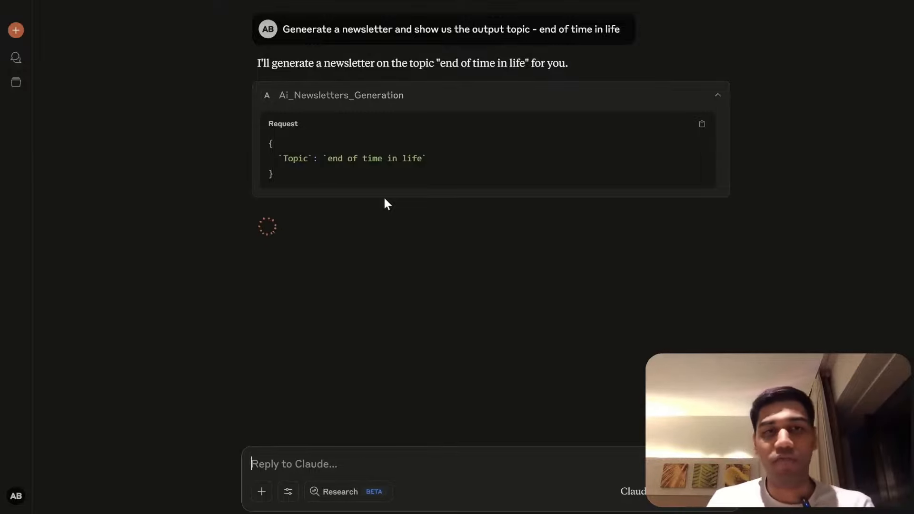
key(alt+Tab)
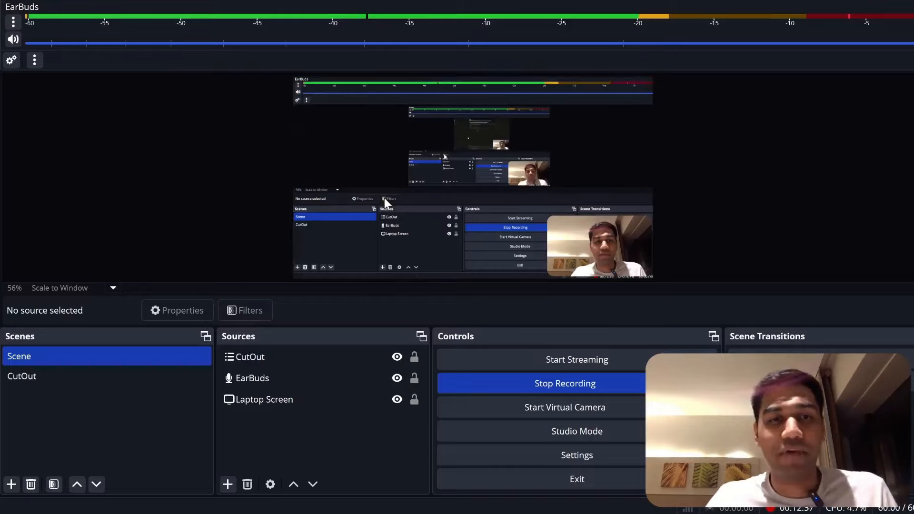
- Save the AI Newsletters changes while leaving it for the overview
key(alt+Tab)
click(21, 59)
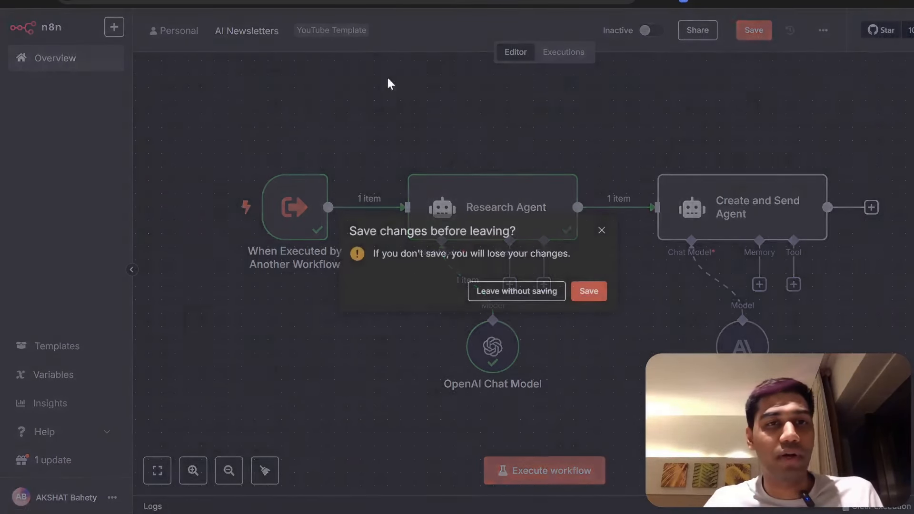
click(588, 292)
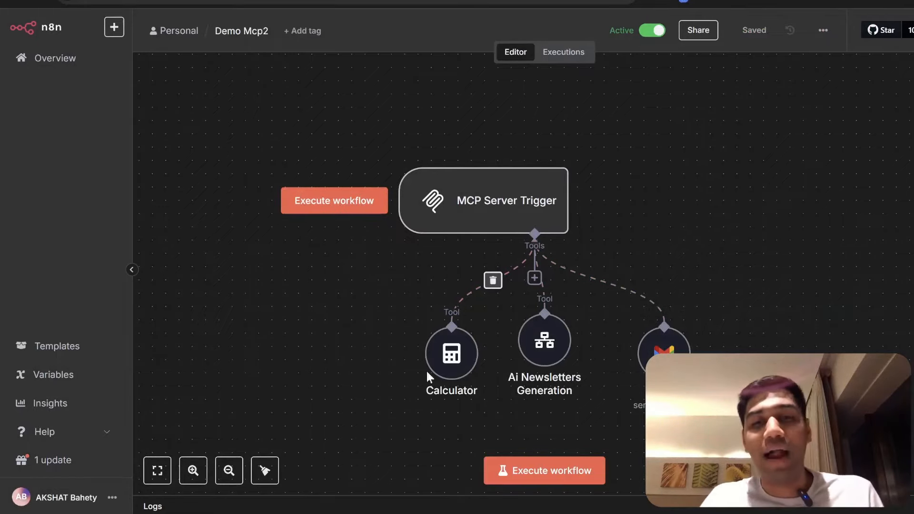
- Reposition Demo Mcp2's MCP Server Trigger and browse the list of attachable tools
drag(487, 218, 541, 190)
scroll(679, 190, right, 2)
click(493, 268)
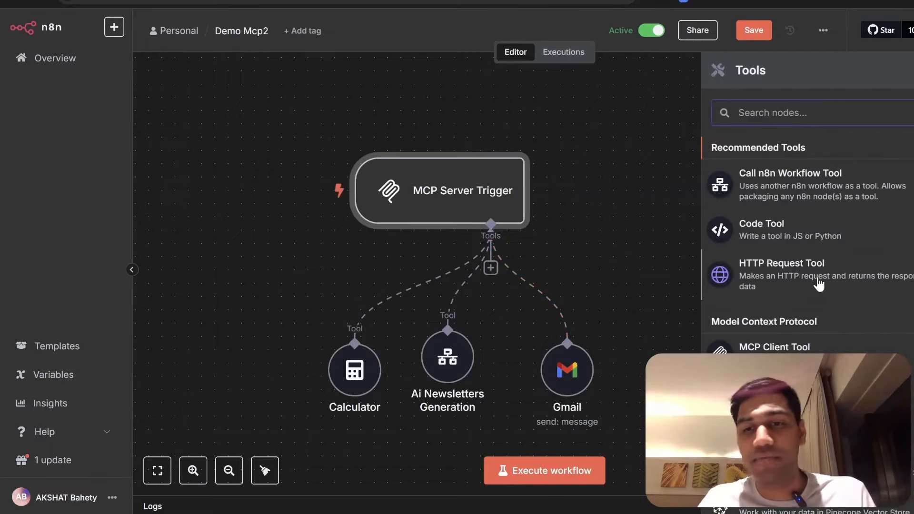
scroll(823, 271, down, 1)
scroll(809, 247, up, 1)
scroll(799, 257, down, 10)
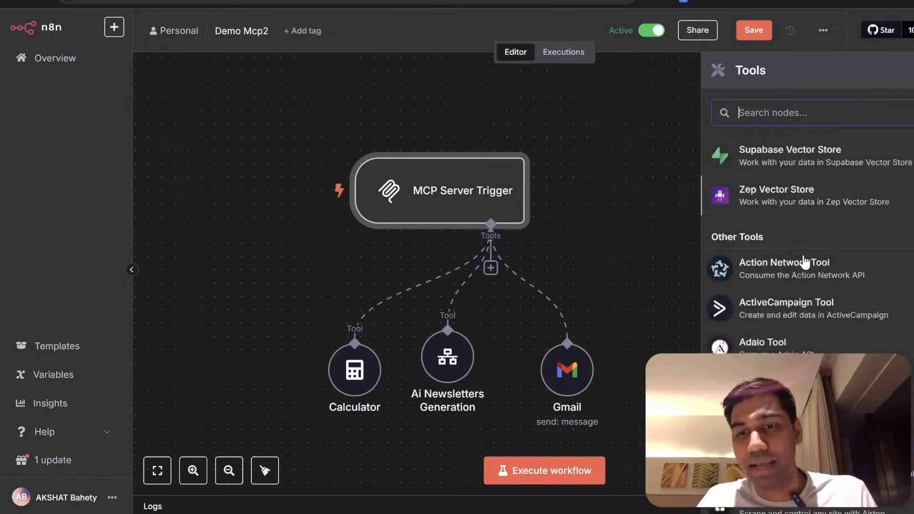
scroll(814, 310, down, 4)
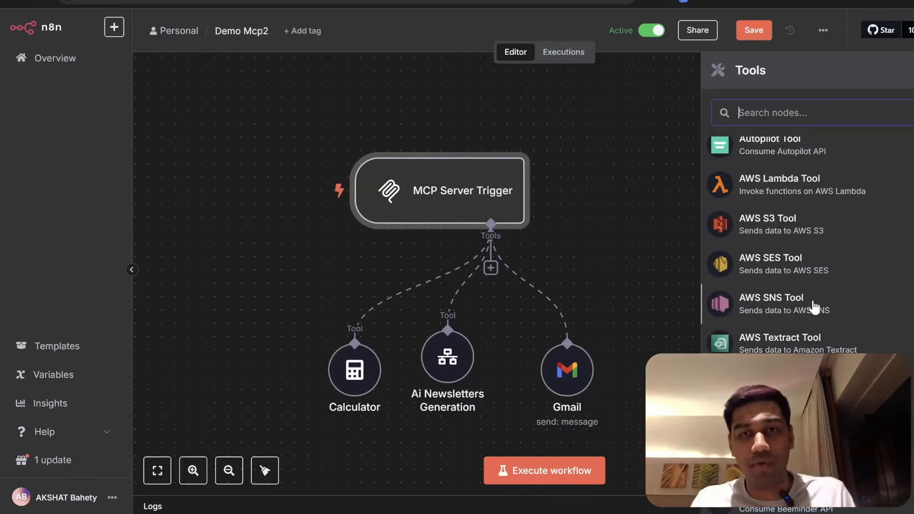
key(alt+Tab)
key(alt+Tab)
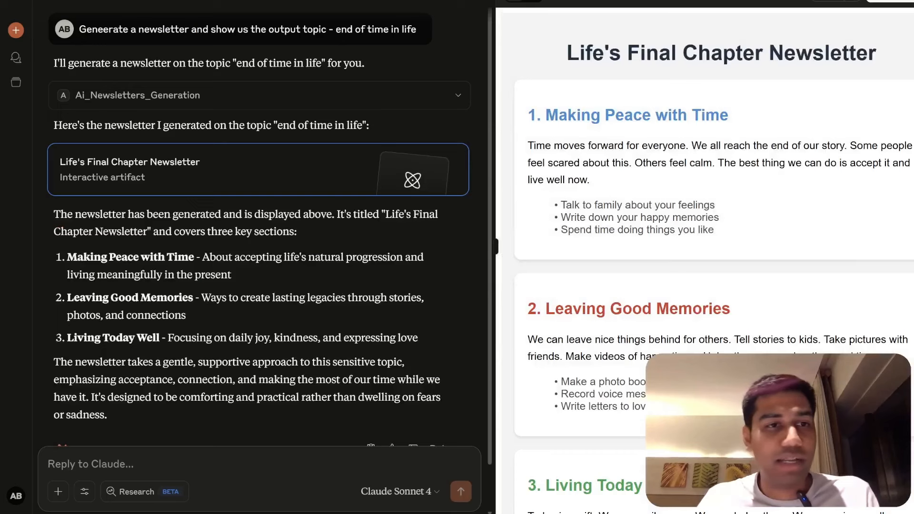
- Review the Life's Final Chapter Newsletter output and collapse the Ai_Newsletters_Generation result
scroll(166, 189, down, 10)
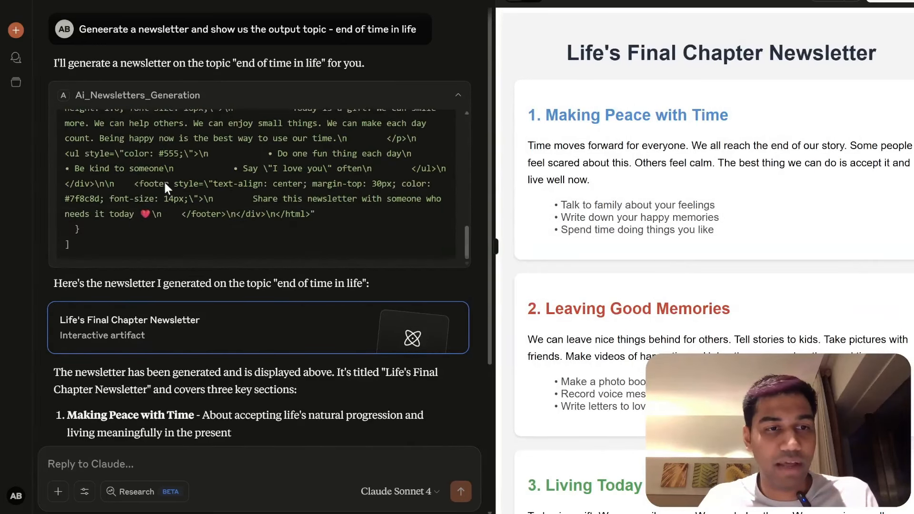
scroll(664, 254, down, 3)
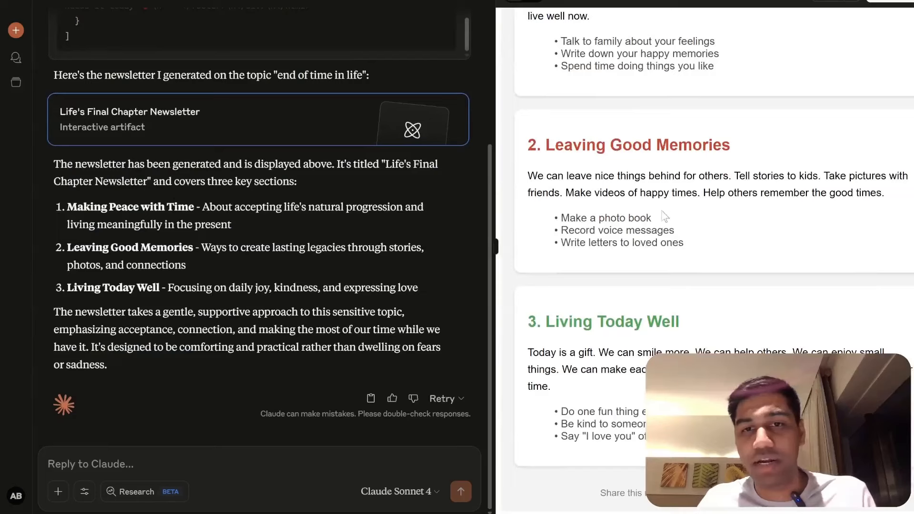
scroll(246, 220, up, 4)
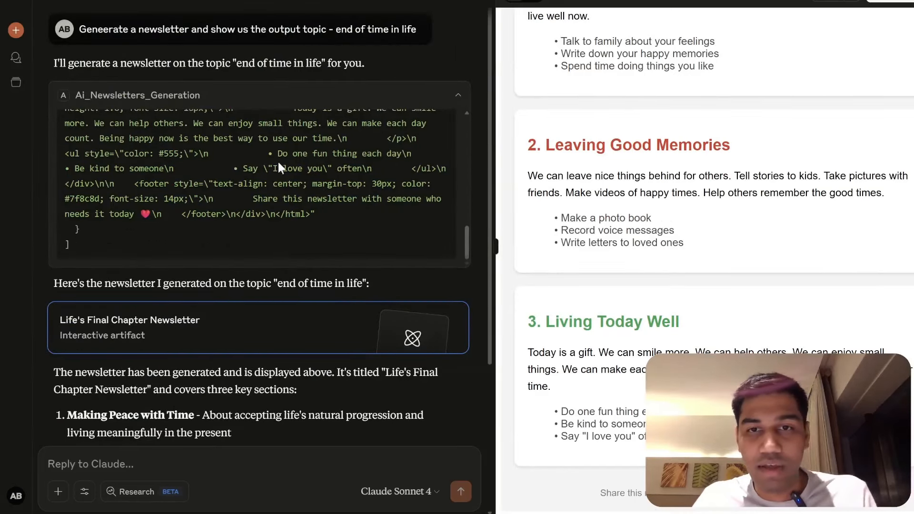
scroll(279, 164, up, 5)
scroll(685, 132, up, 3)
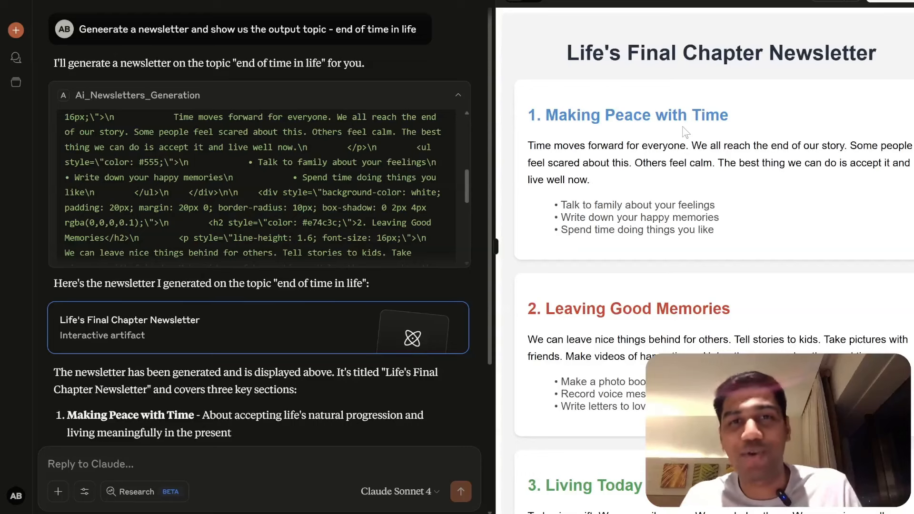
scroll(686, 138, down, 2)
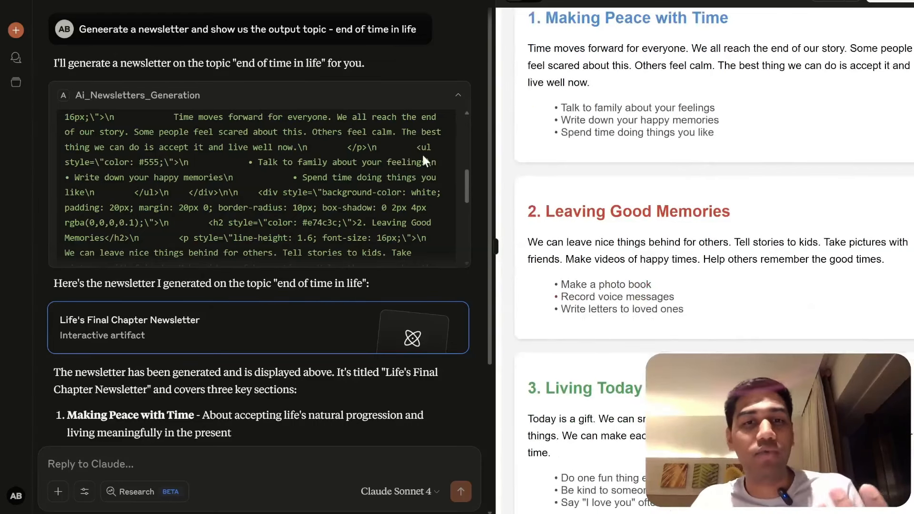
scroll(323, 133, up, 3)
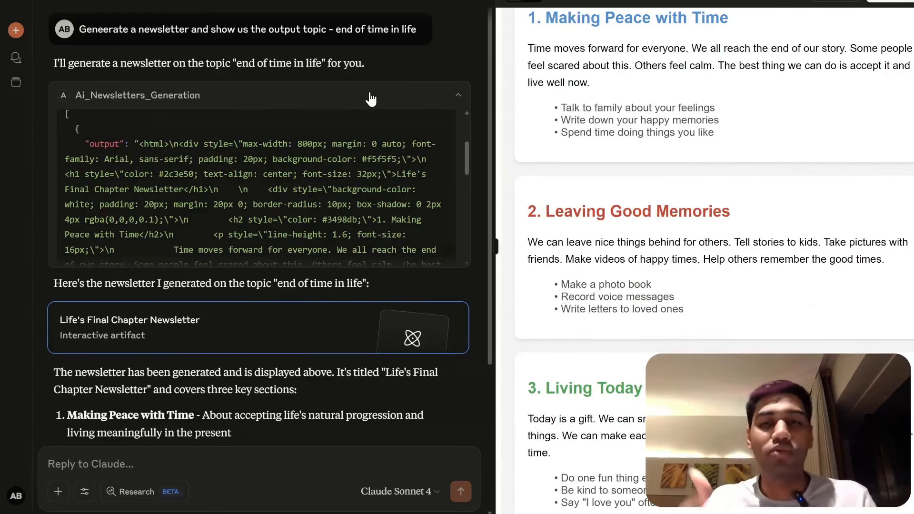
click(371, 99)
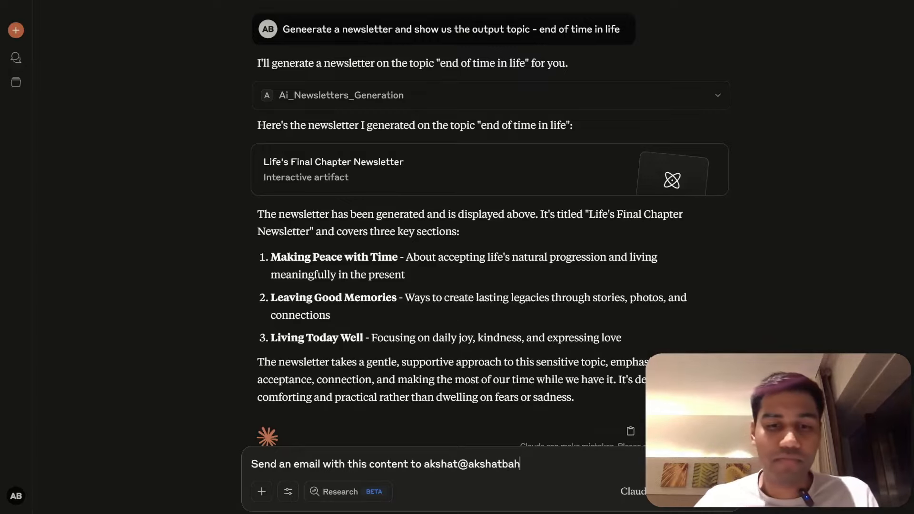
- Send the request to email the newsletter as HTML and allow the Gmail tool
text(ety.com)
key(Return)
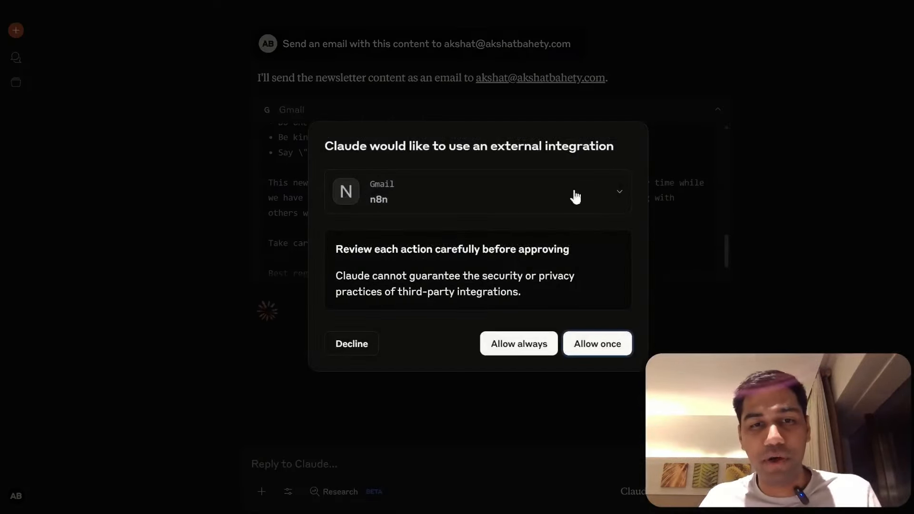
click(519, 343)
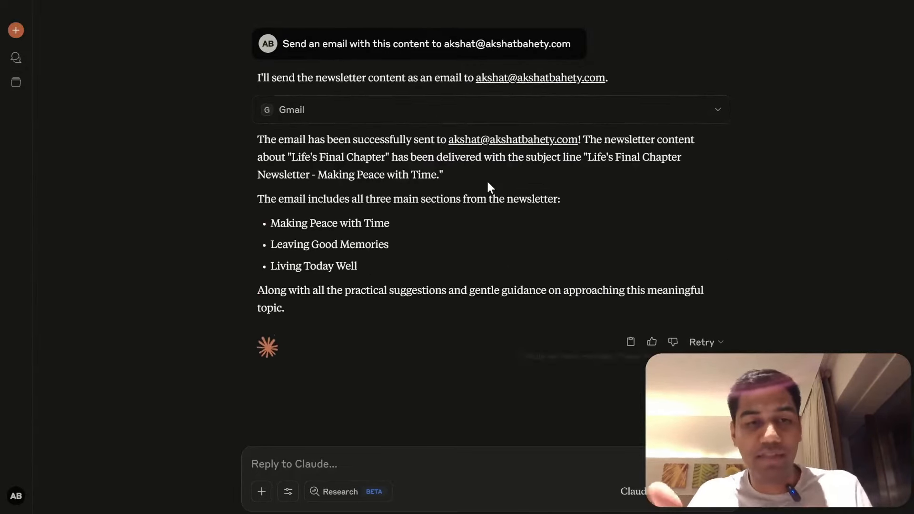
key(alt+Tab)
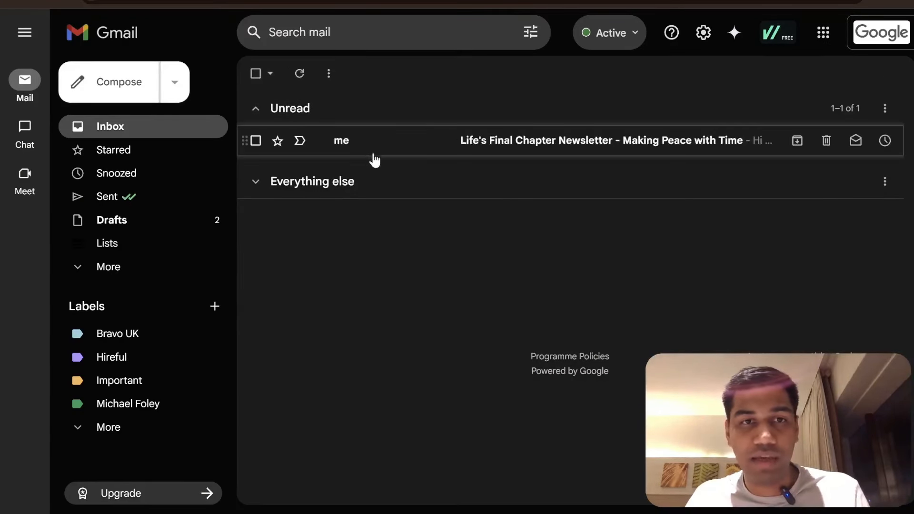
- Open the 'Life's Final Chapter Newsletter - Making Peace with Time' email, then scroll back through the Claude chat
click(372, 143)
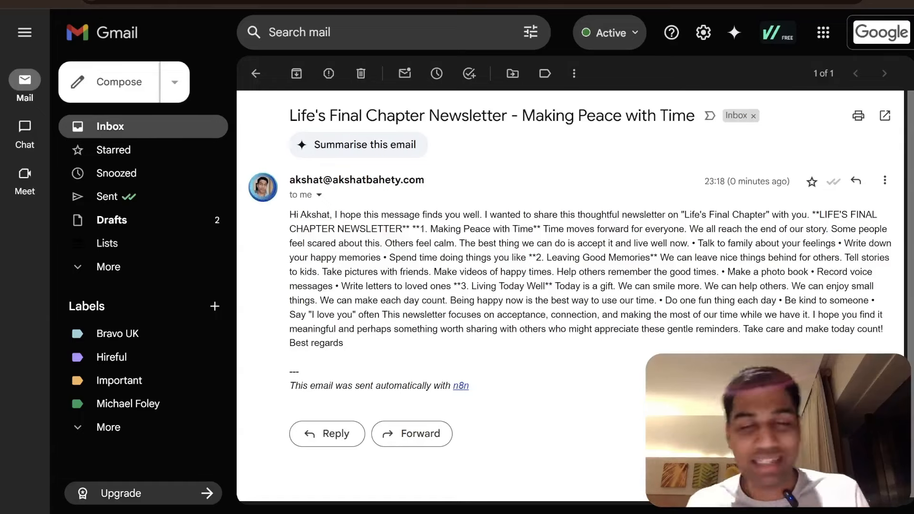
key(alt+Tab)
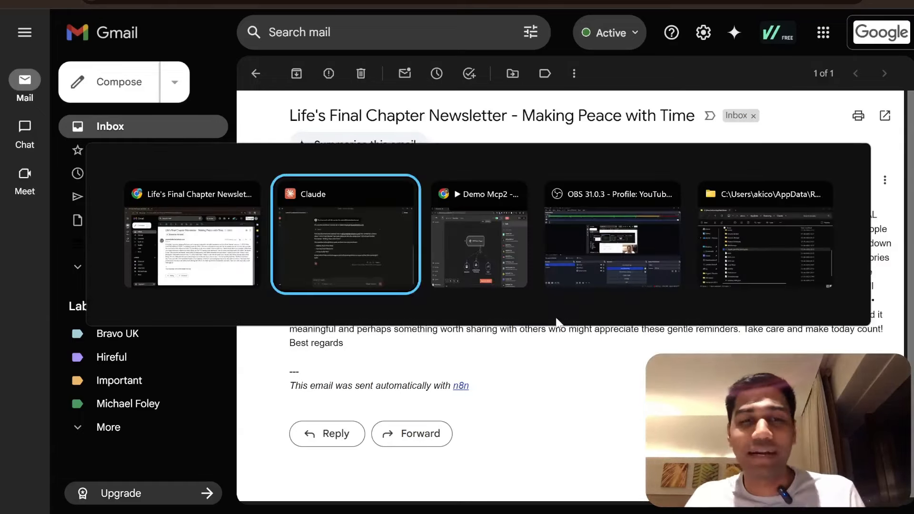
scroll(424, 166, up, 5)
scroll(425, 172, up, 7)
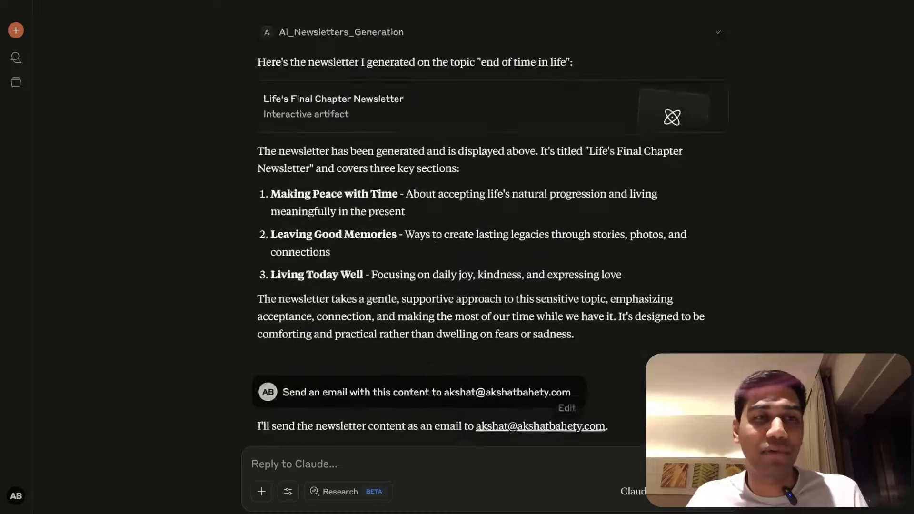
- Add an MCP Client Tool node to the MCP Server Trigger's tools and save Demo Mcp2
key(alt+Tab)
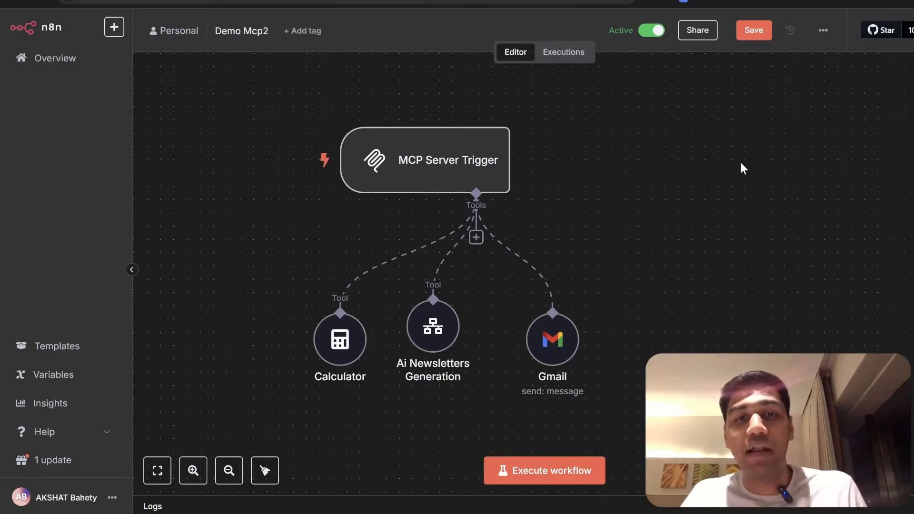
click(475, 237)
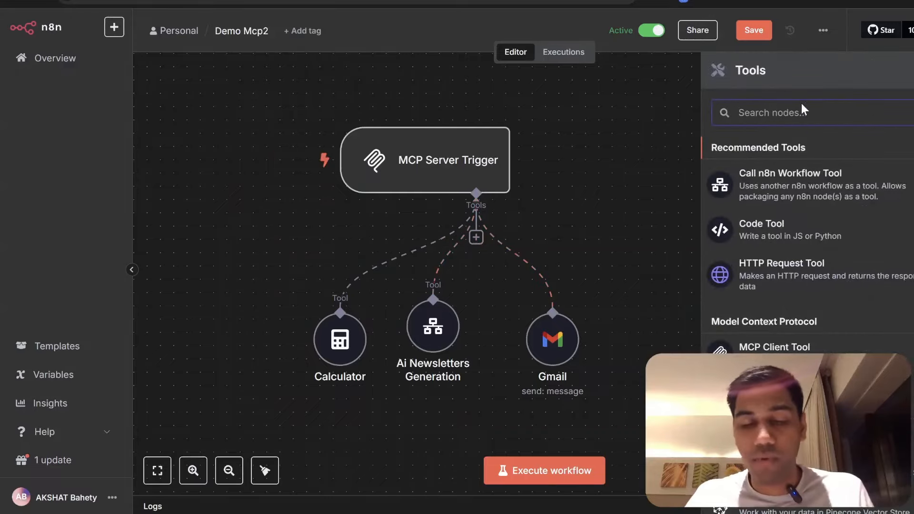
text(mc)
key(Return)
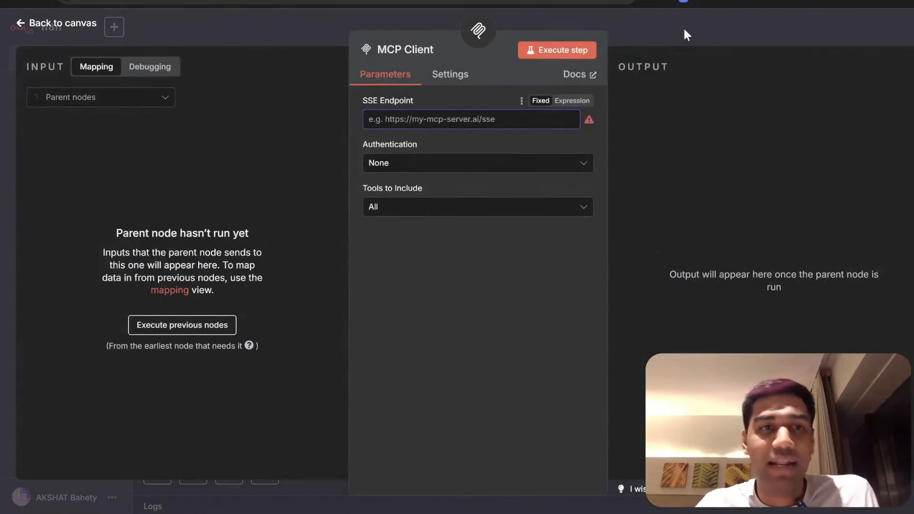
click(684, 30)
click(59, 61)
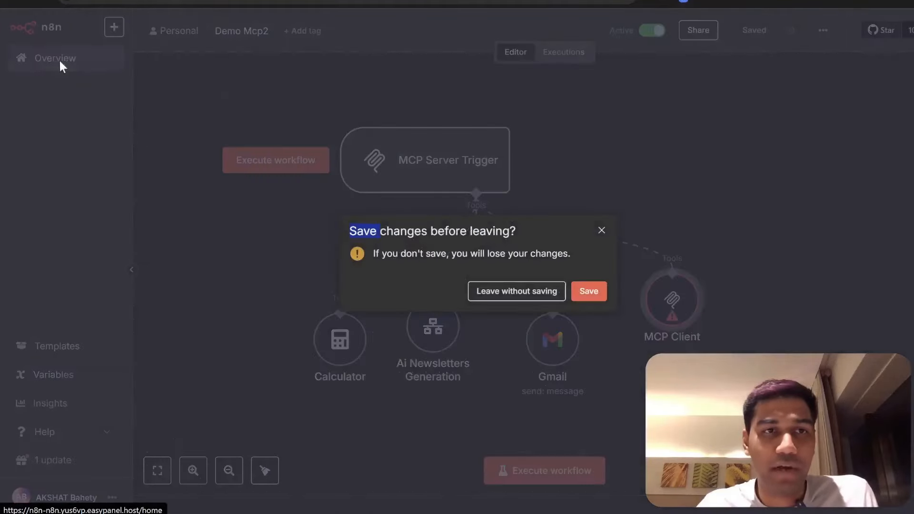
click(588, 290)
- Open Demo MCP1's MCP Server Trigger to view its Production URL, then return to Overview
click(222, 368)
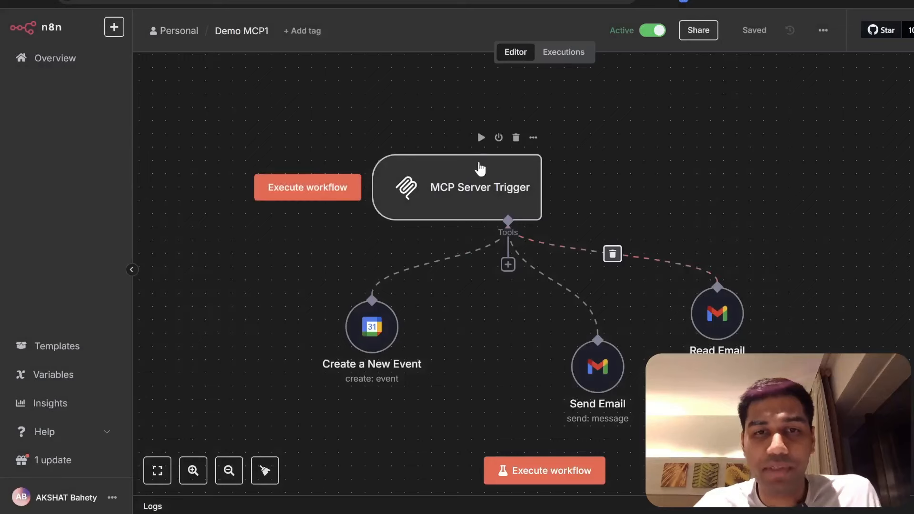
double_click(479, 164)
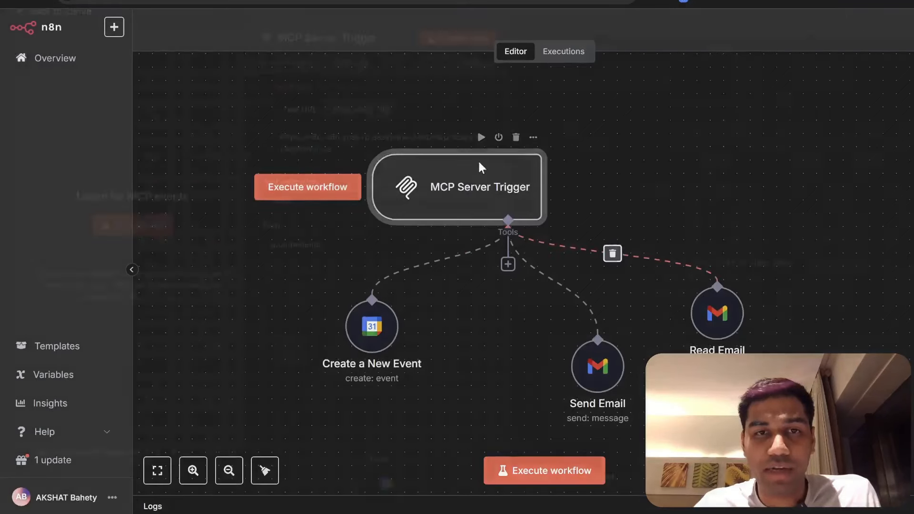
click(384, 122)
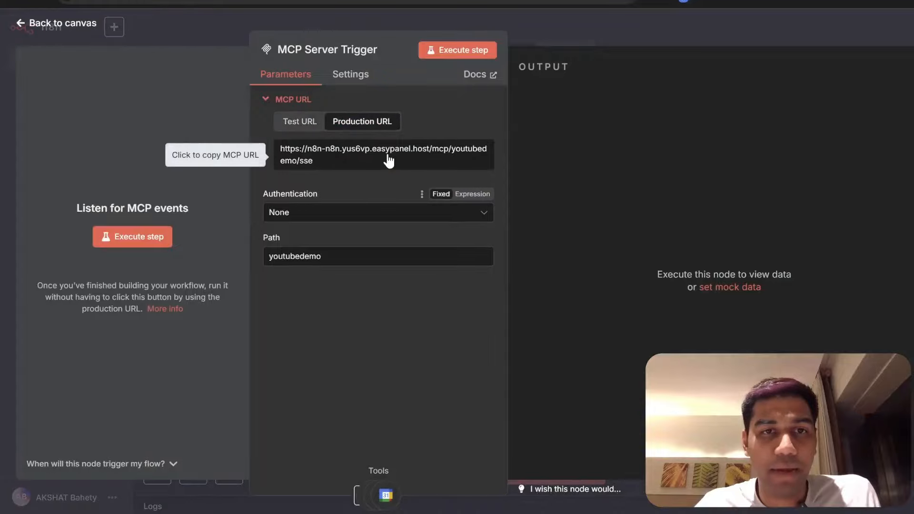
click(563, 29)
click(33, 57)
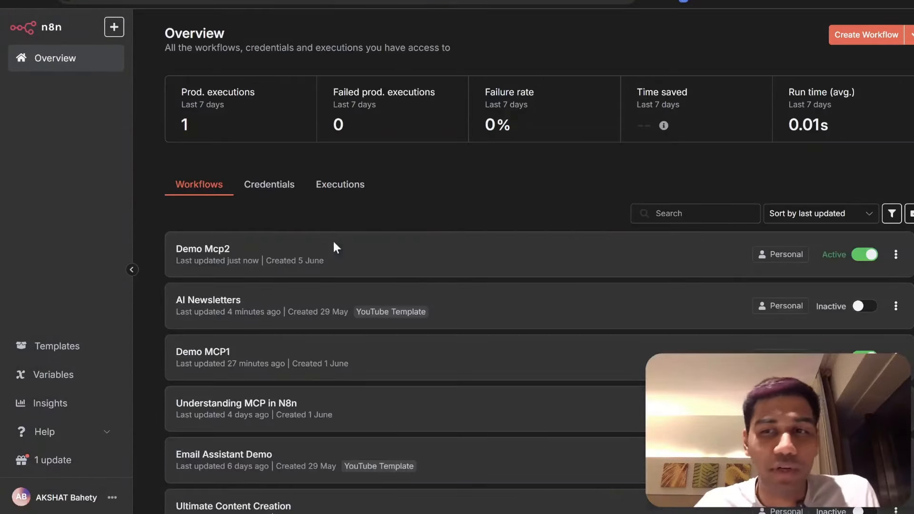
- Paste the youtubedemo production MCP URL into the MCP Client's SSE Endpoint and list its tools
click(336, 248)
double_click(764, 327)
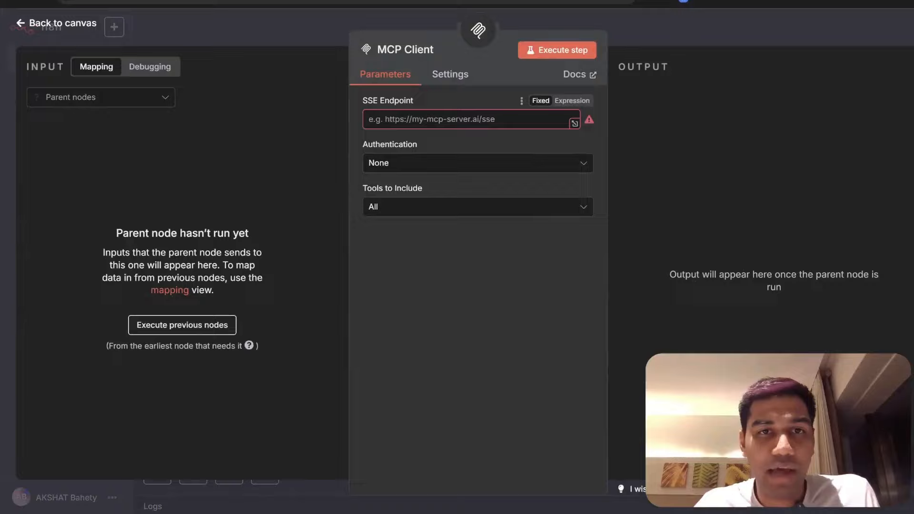
click(448, 271)
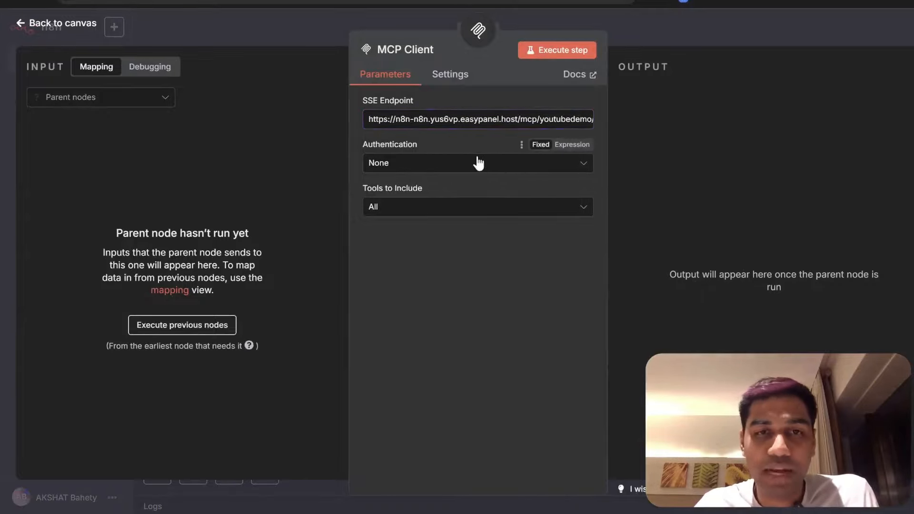
click(544, 52)
click(568, 274)
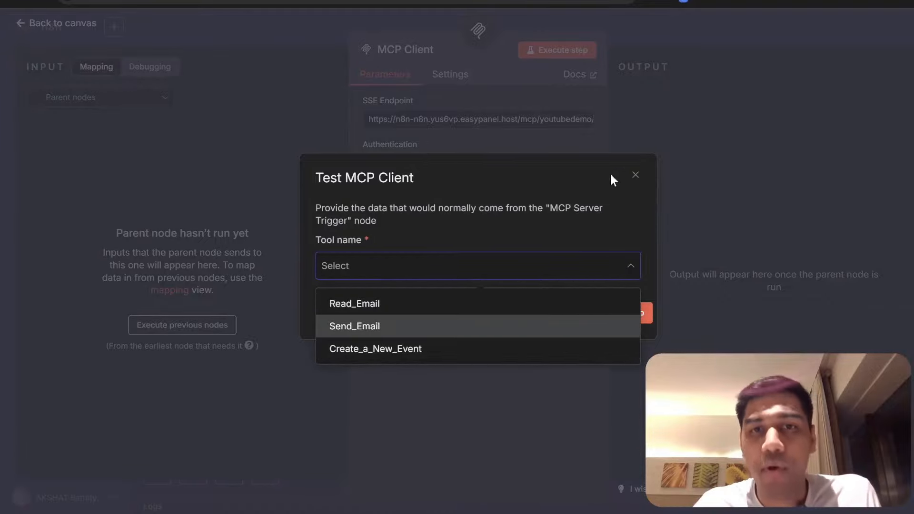
click(635, 174)
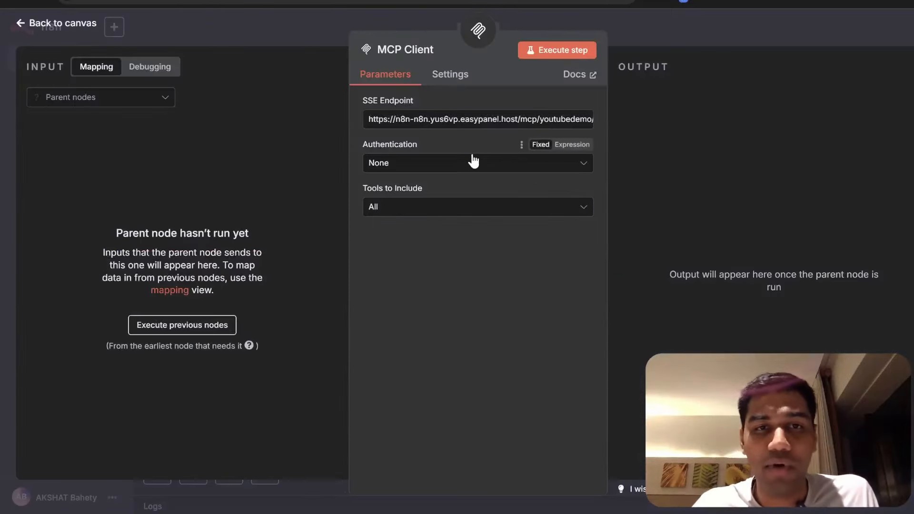
- Keep the MCP Client's authentication as None and Tools to Include as All
click(474, 163)
click(435, 306)
click(430, 209)
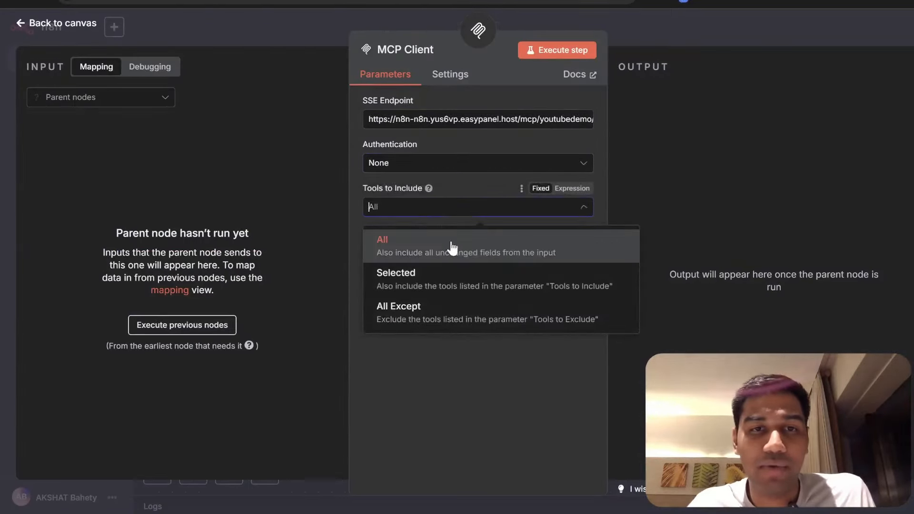
click(473, 285)
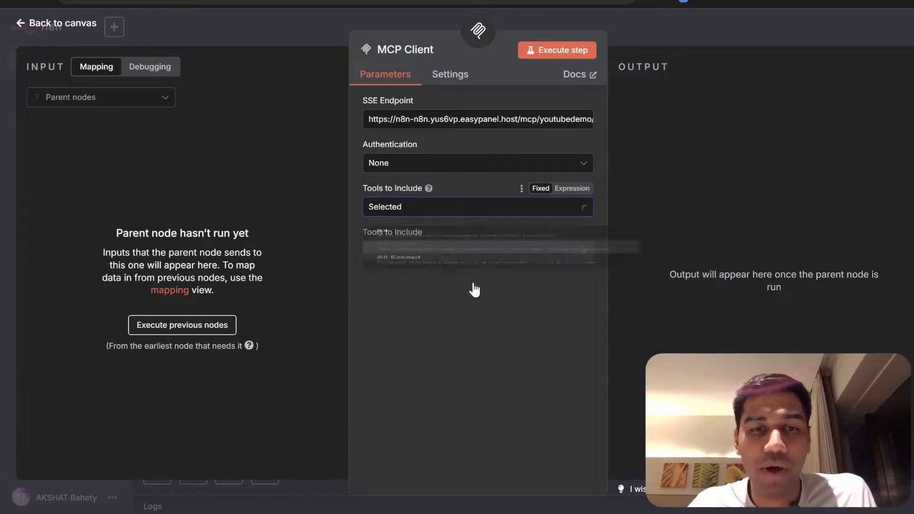
click(413, 213)
click(410, 239)
click(706, 28)
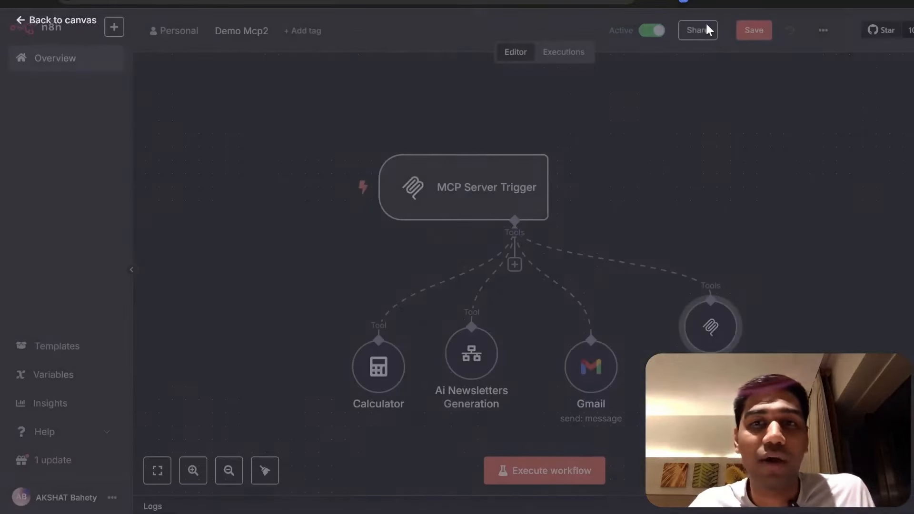
- Move the MCP Client node beside the Gmail tool and rename it 'Gmail MCP Client'
mouse_move(704, 328)
mouse_down()
mouse_move(745, 328)
mouse_move(625, 289)
mouse_move(717, 261)
mouse_move(697, 324)
mouse_up()
right_click(696, 326)
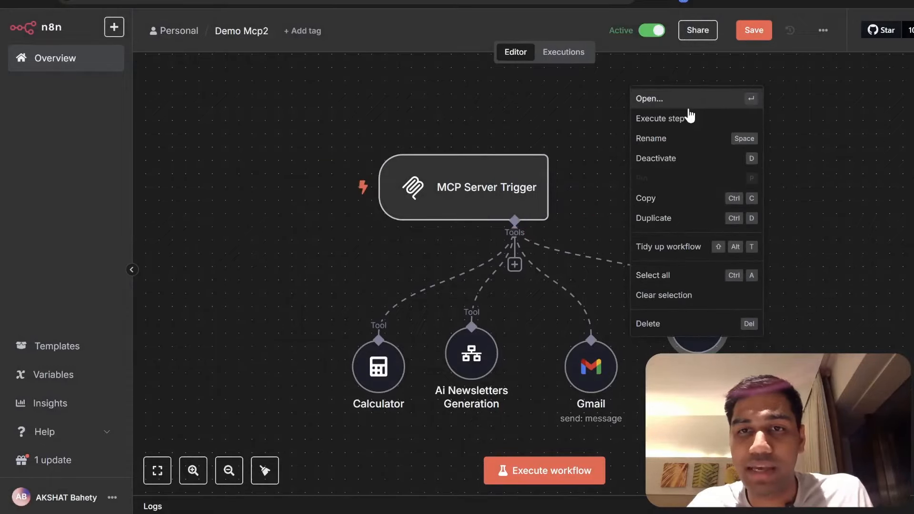
click(687, 138)
text(Gmail M)
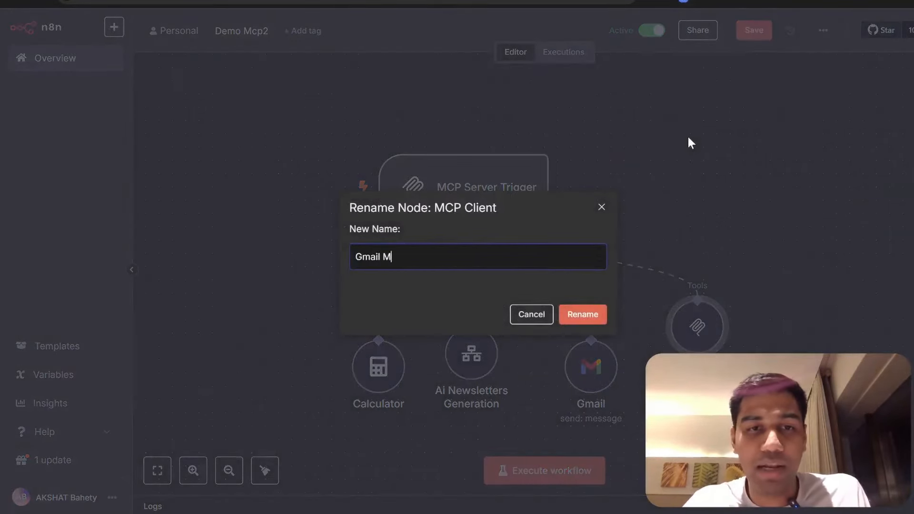
text(CP Client)
key(Return)
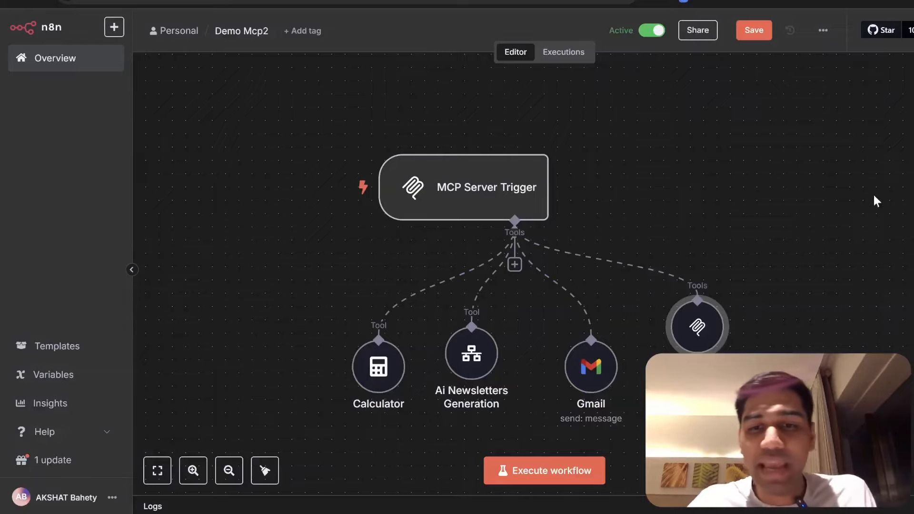
scroll(811, 225, down, 1)
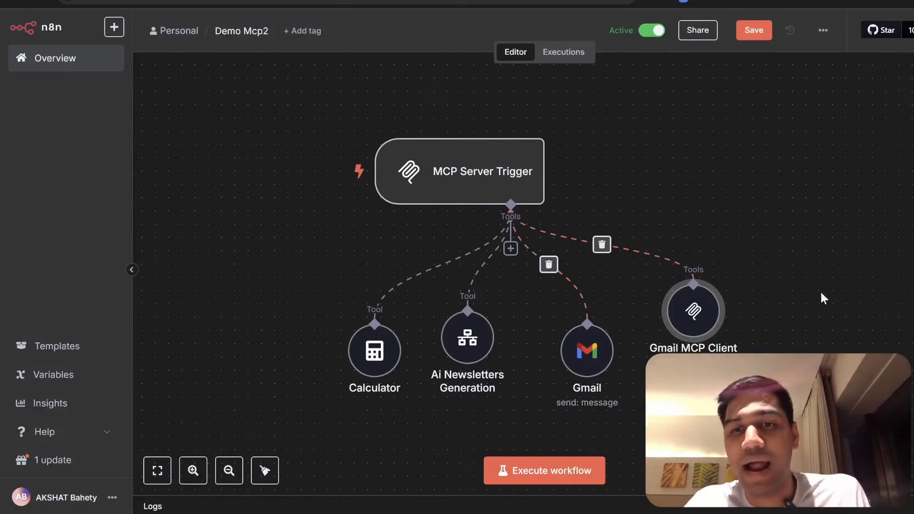